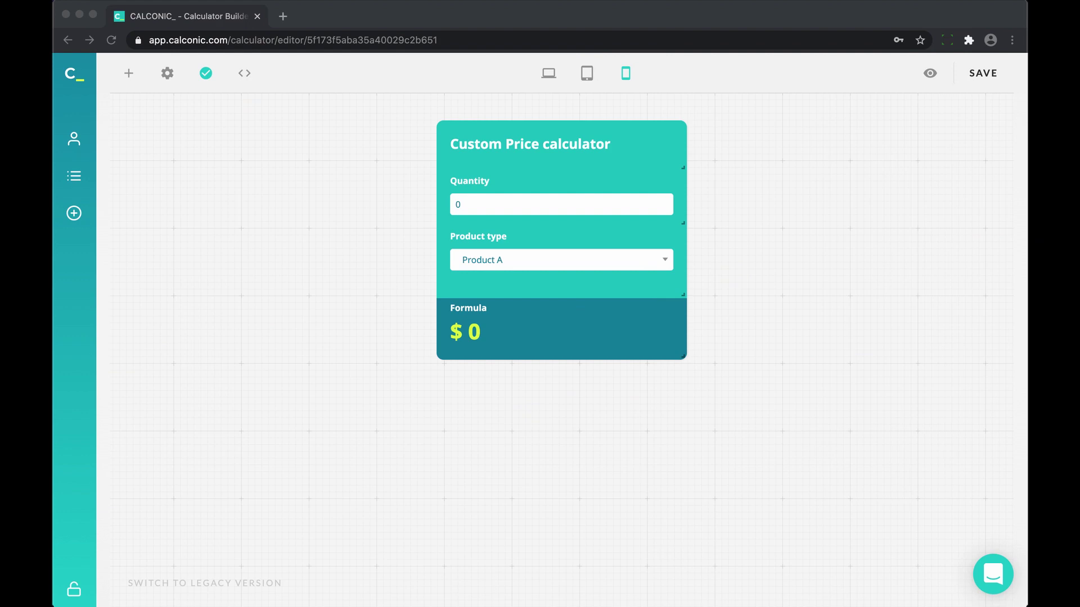
Bring the browser window with the Custom Price calculator into focus
{"action": "left_click", "coordinate": [723, 509]}
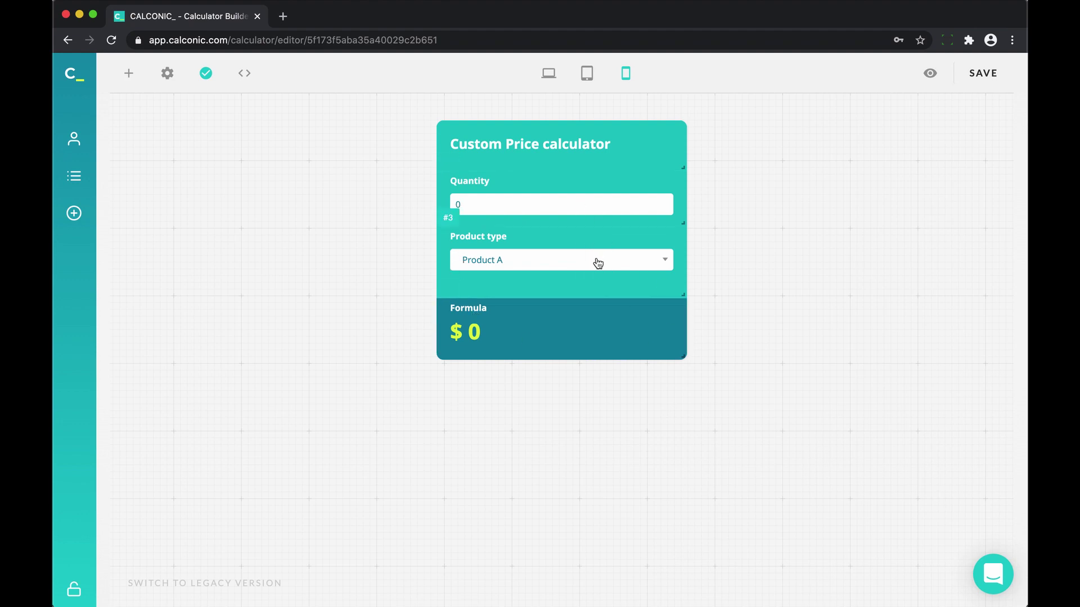
Open the Product type settings, then close its option list and the settings panel
{"action": "left_click", "coordinate": [637, 269]}
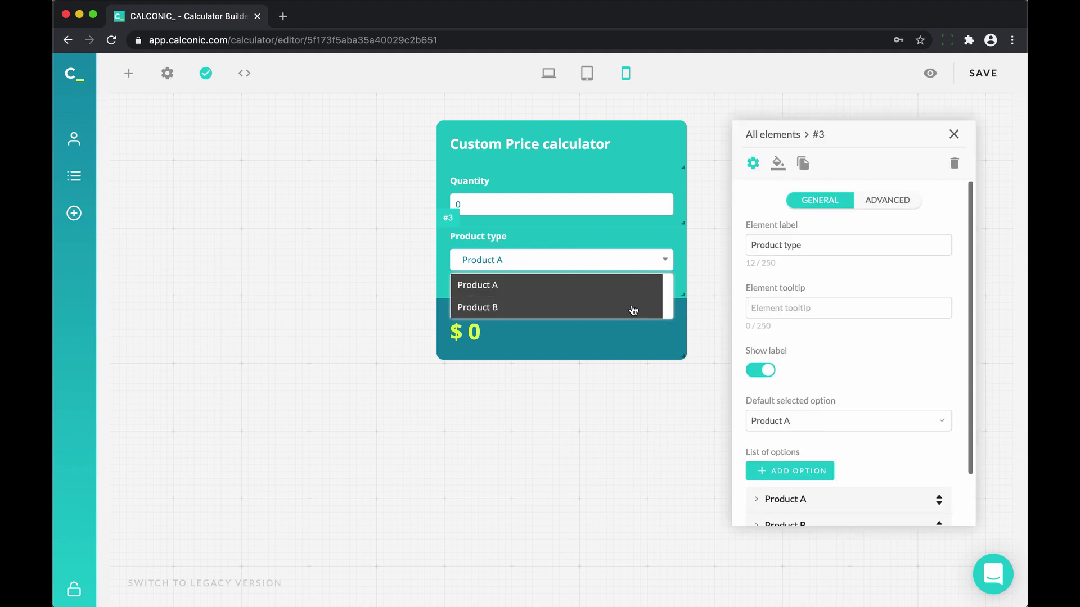
{"action": "left_click", "coordinate": [413, 226]}
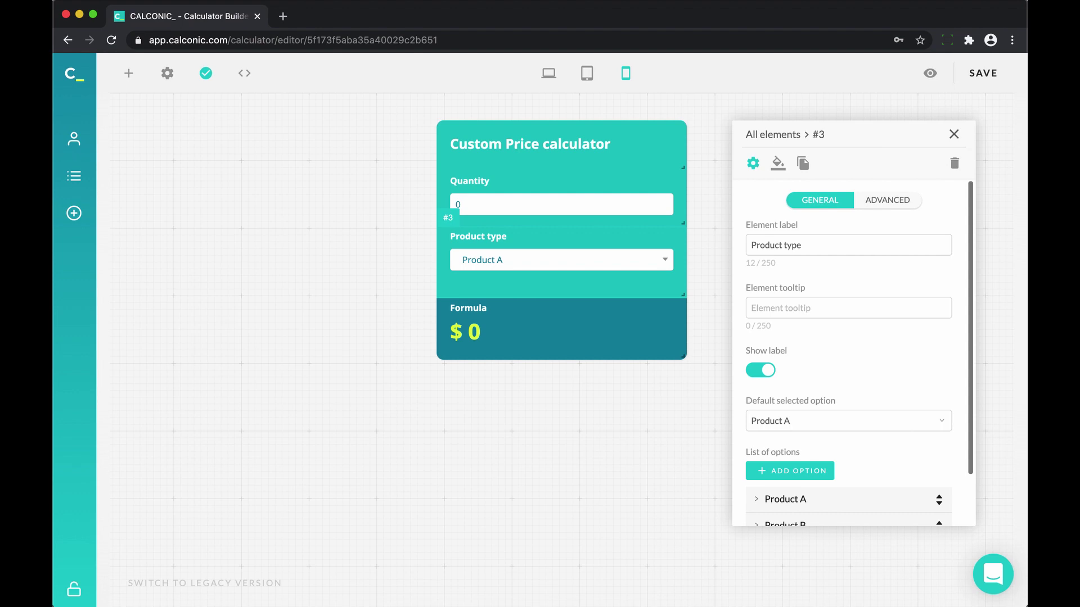
{"action": "left_click", "coordinate": [954, 136]}
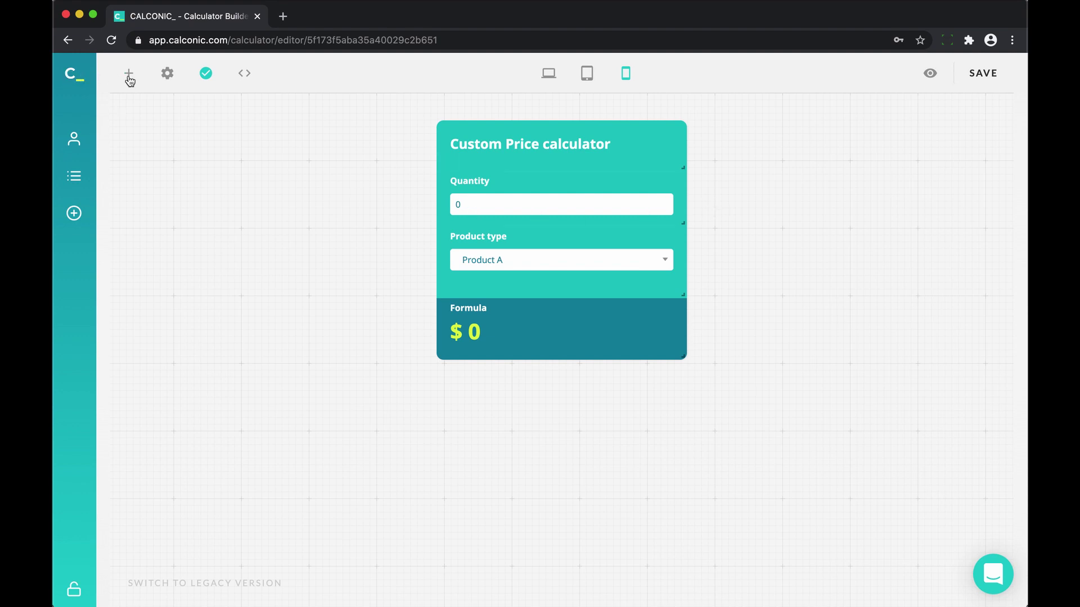
Open the Formula element's rich formula editor, move it below the calculator, and insert an empty IF block
{"action": "left_click", "coordinate": [129, 73]}
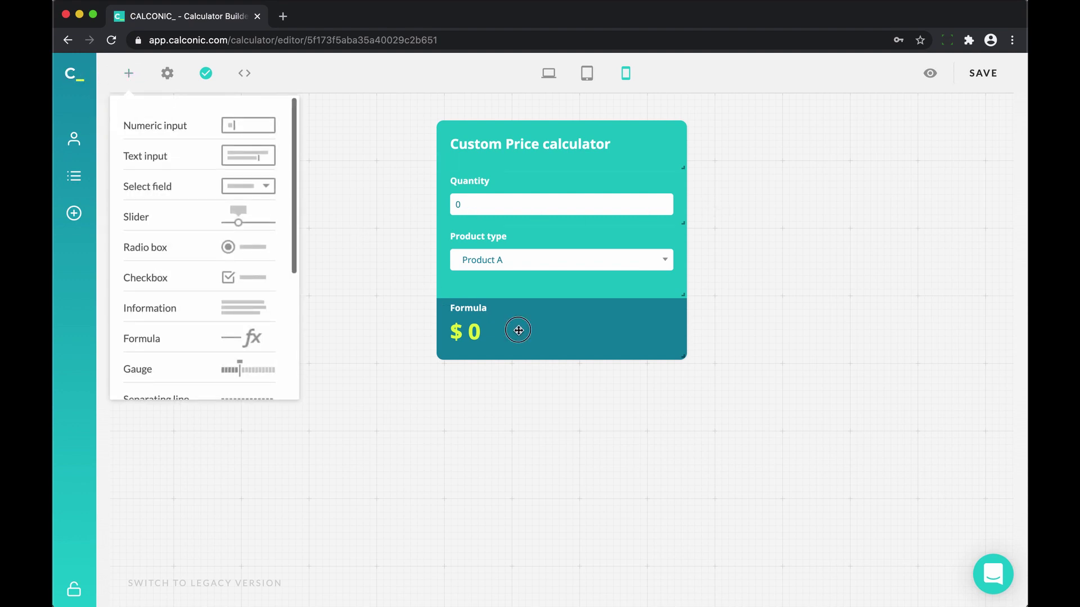
{"action": "left_click", "coordinate": [519, 330]}
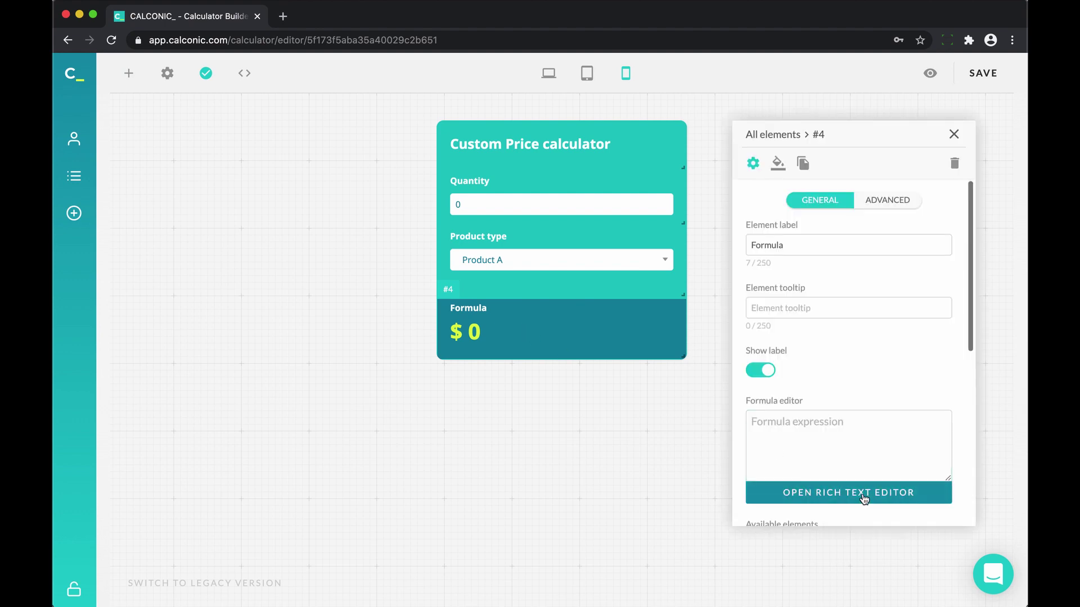
{"action": "left_click", "coordinate": [864, 498]}
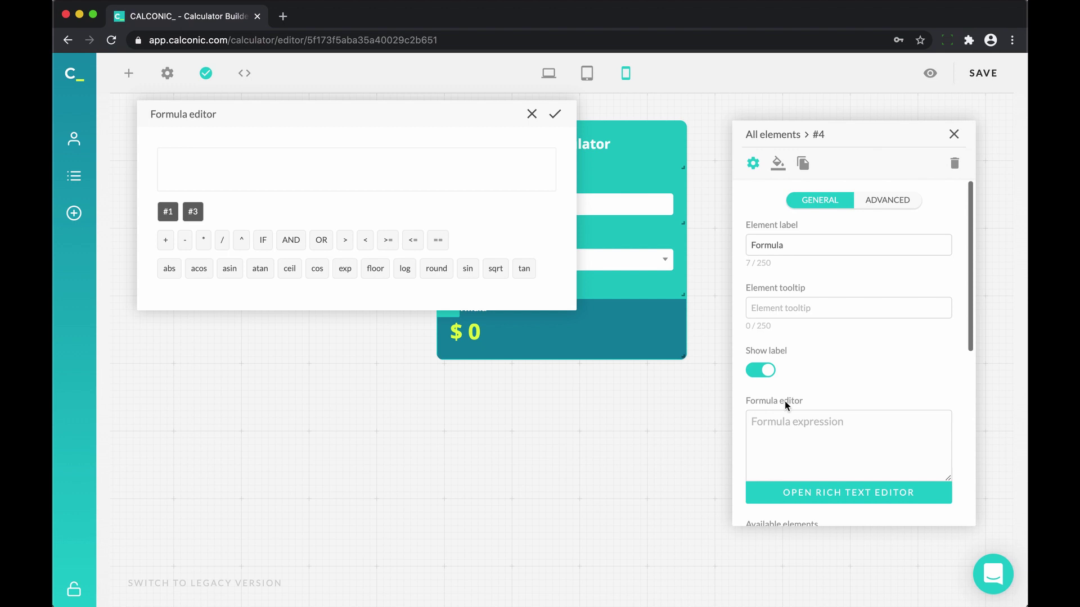
{"action": "left_click", "coordinate": [489, 113]}
{"action": "left_click_drag", "start_coordinate": [489, 113], "coordinate": [365, 138]}
{"action": "left_click_drag", "start_coordinate": [454, 288], "coordinate": [564, 366]}
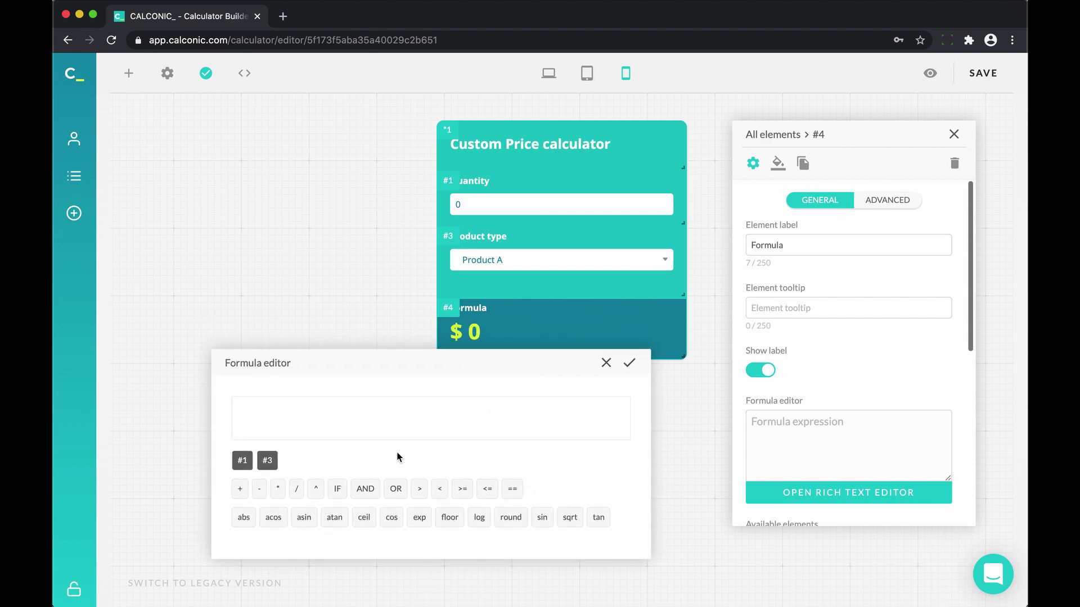
{"action": "left_click", "coordinate": [338, 489]}
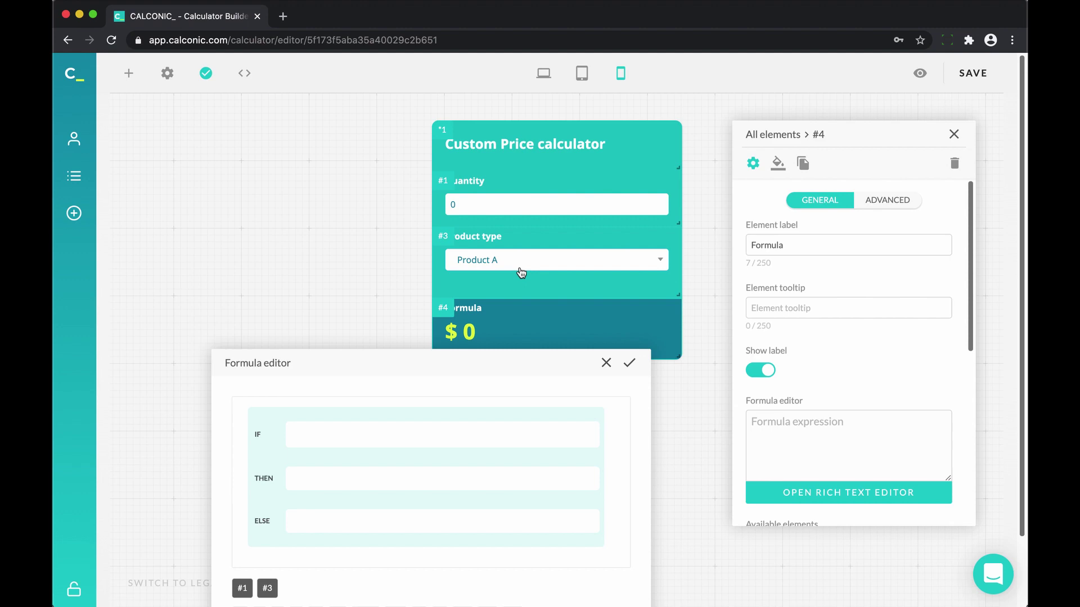
{"action": "left_click", "coordinate": [466, 318]}
{"action": "left_click_drag", "start_coordinate": [466, 318], "coordinate": [420, 214]}
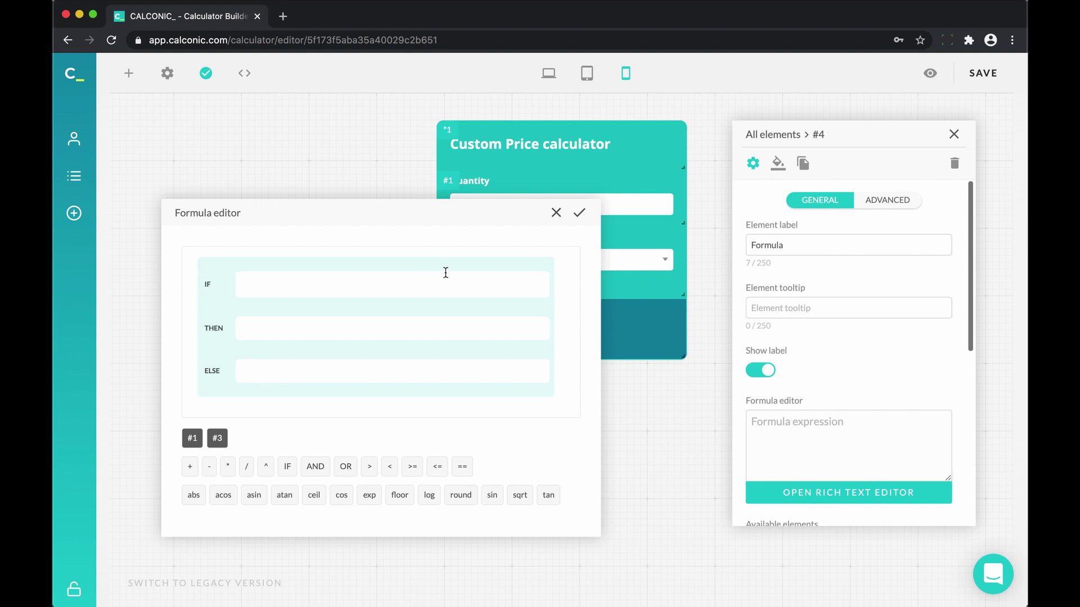
Check the Product type options: Product A has value 1, Product B has value 2
{"action": "left_click", "coordinate": [652, 260]}
{"action": "left_click", "coordinate": [662, 270]}
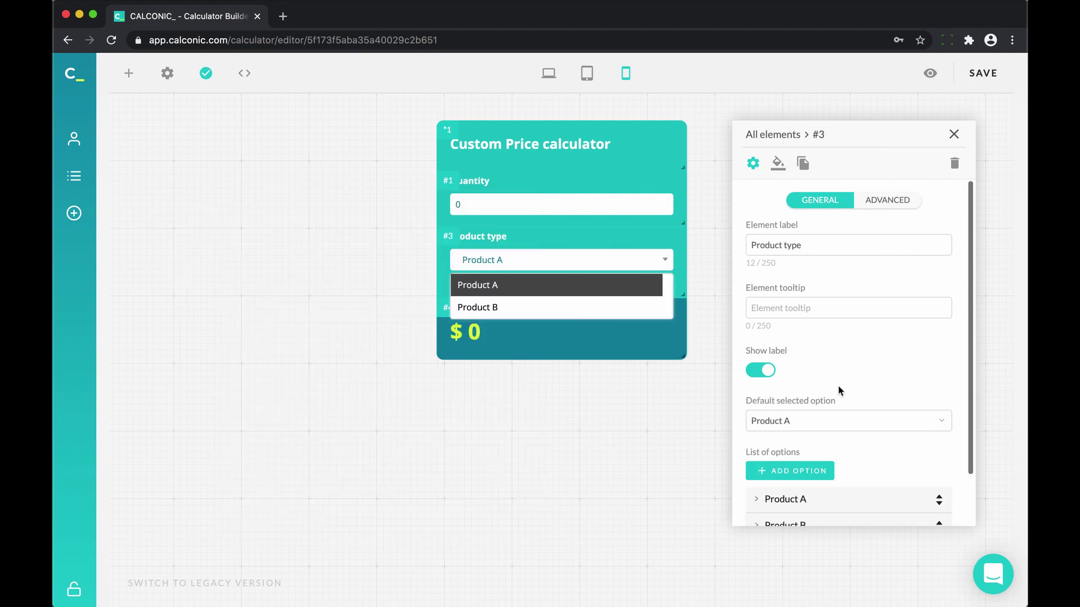
{"action": "left_click", "coordinate": [889, 500]}
{"action": "scroll", "coordinate": [846, 433], "scroll_direction": "down", "scroll_amount": 4}
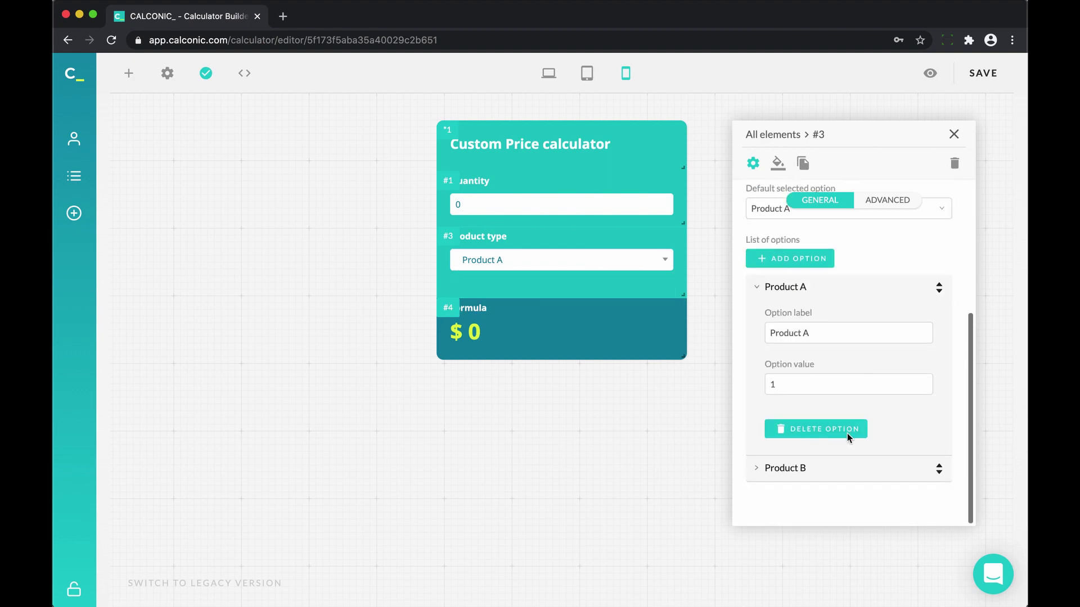
{"action": "left_click", "coordinate": [848, 468]}
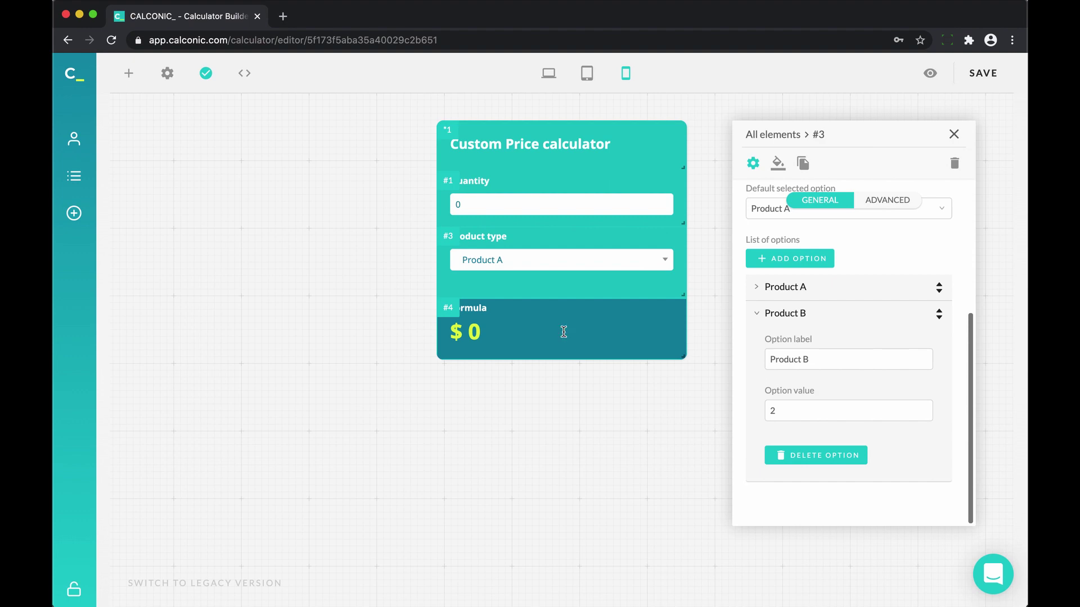
Reopen the formula editor and set the IF condition to #1 > 0 AND #1 < 100 AND #3 == 1
{"action": "left_click", "coordinate": [564, 332]}
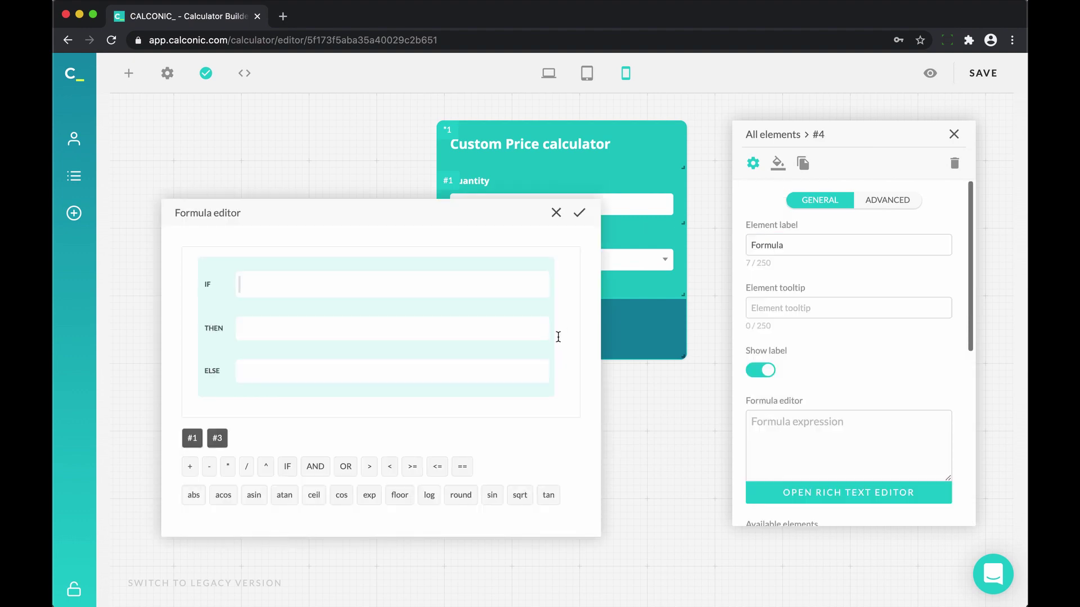
{"action": "left_click", "coordinate": [201, 444]}
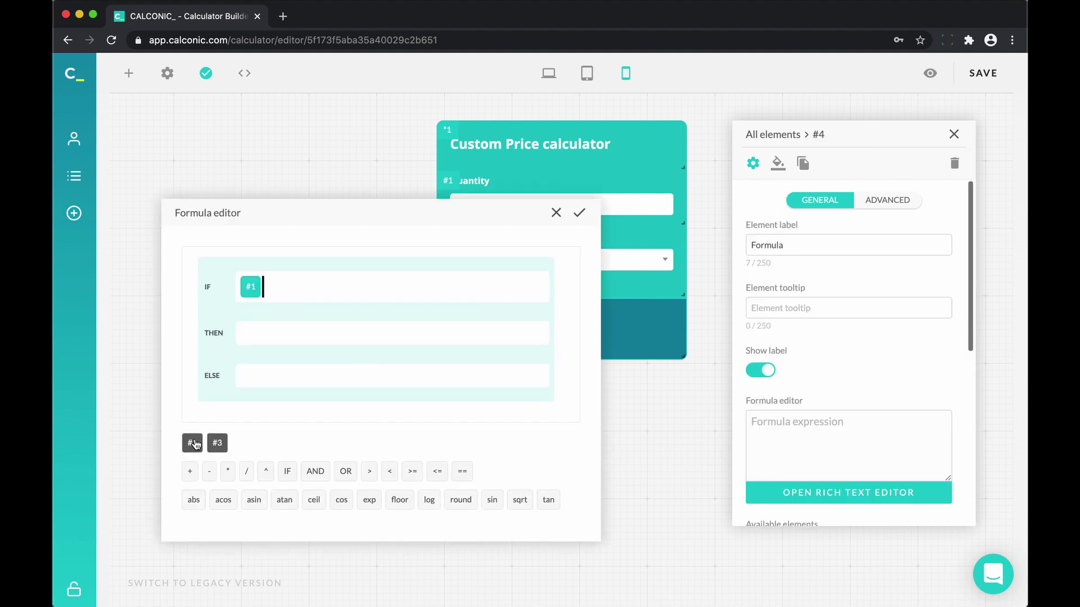
{"action": "left_click", "coordinate": [371, 472]}
{"action": "type", "text": "0"}
{"action": "left_click", "coordinate": [313, 474]}
{"action": "left_click", "coordinate": [192, 444]}
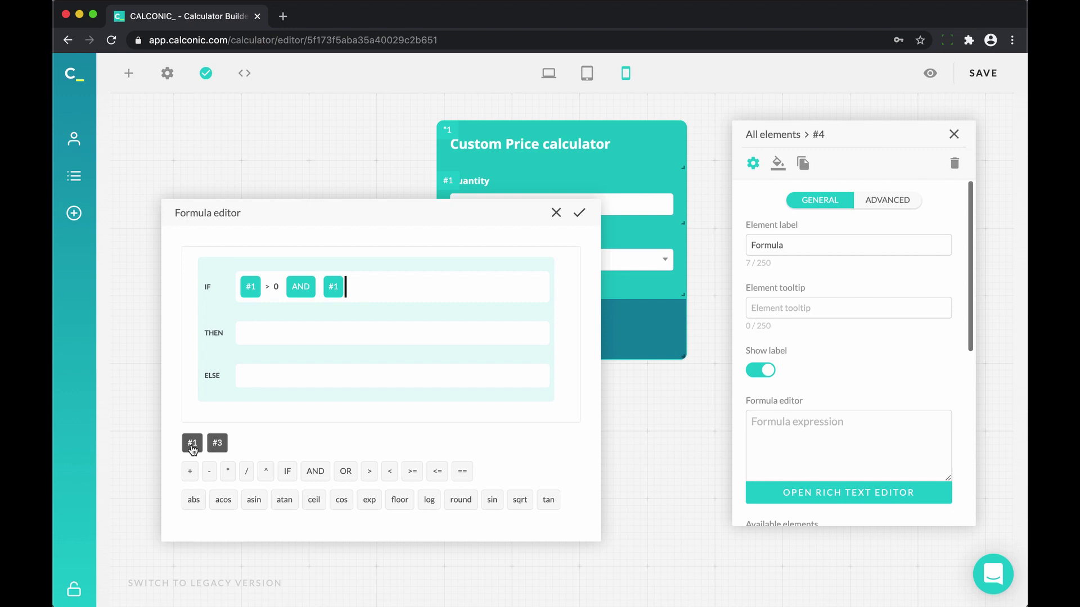
{"action": "left_click", "coordinate": [389, 474]}
{"action": "type", "text": "100"}
{"action": "left_click", "coordinate": [315, 471]}
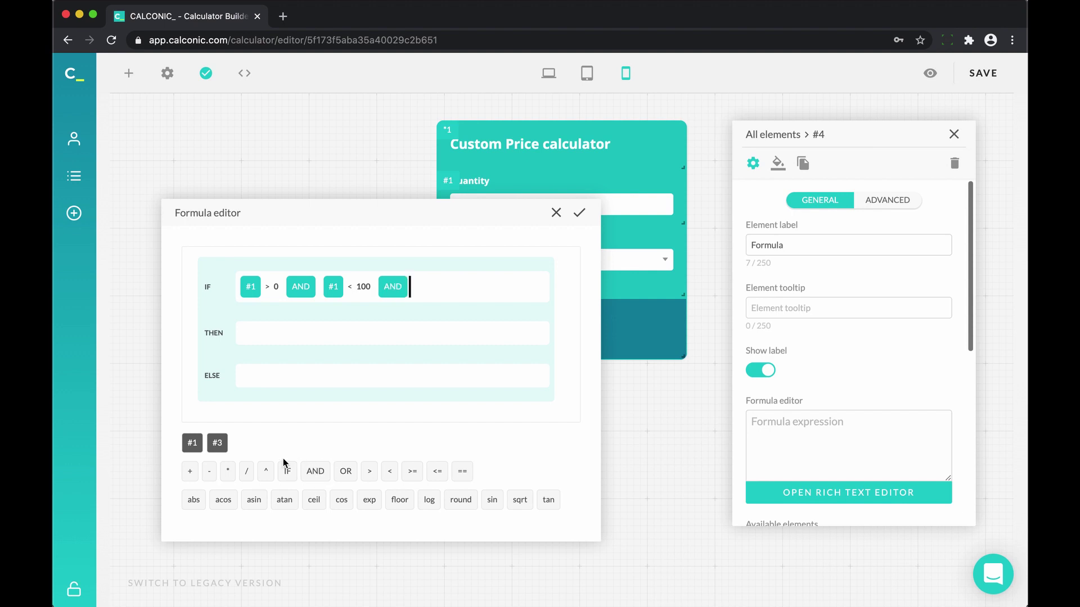
{"action": "left_click", "coordinate": [217, 442]}
{"action": "left_click", "coordinate": [462, 471]}
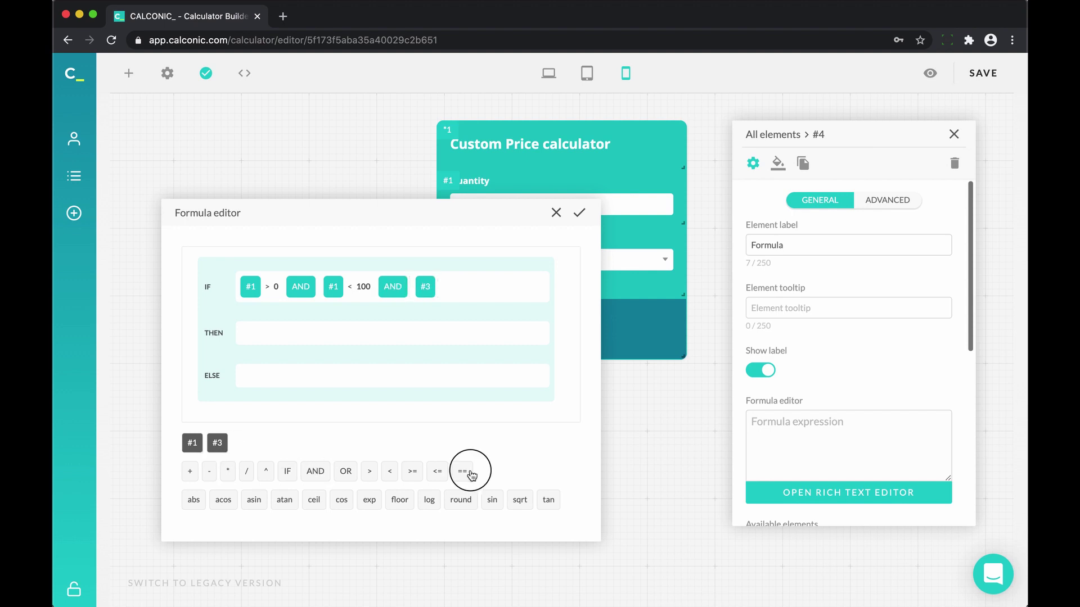
{"action": "type", "text": "1"}
Set THEN to #1 * 10 and ELSE to 0, then add a new line after the block
{"action": "left_click", "coordinate": [351, 335]}
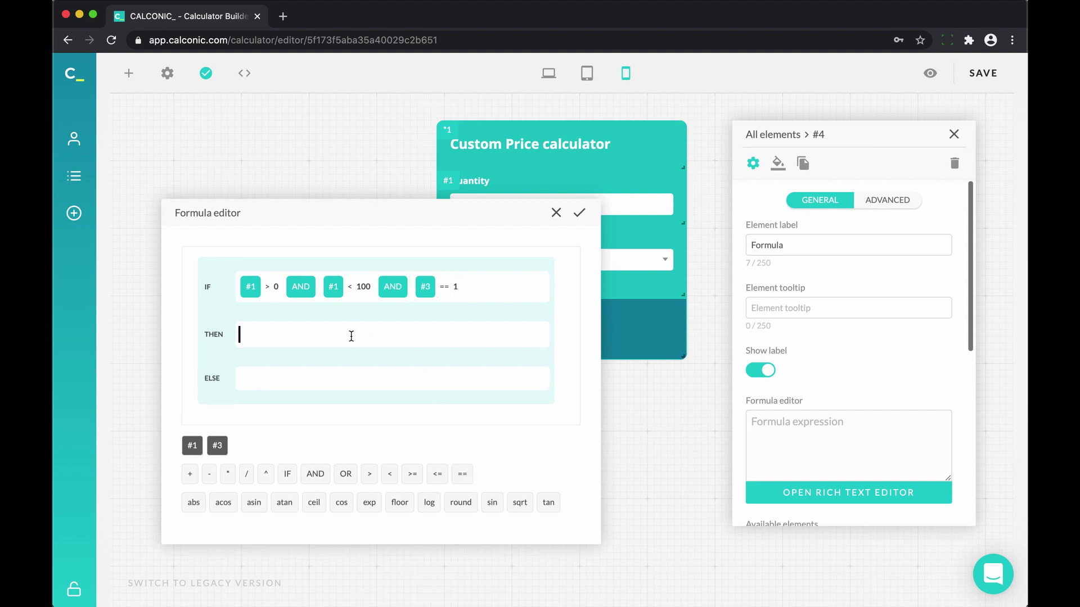
{"action": "left_click", "coordinate": [197, 443]}
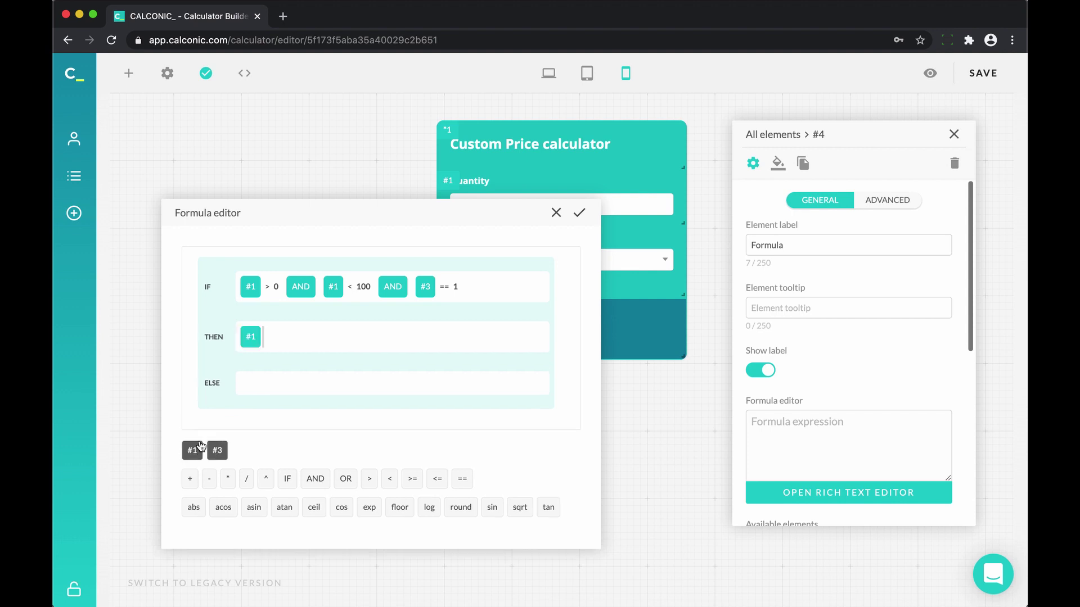
{"action": "type", "text": "* 10"}
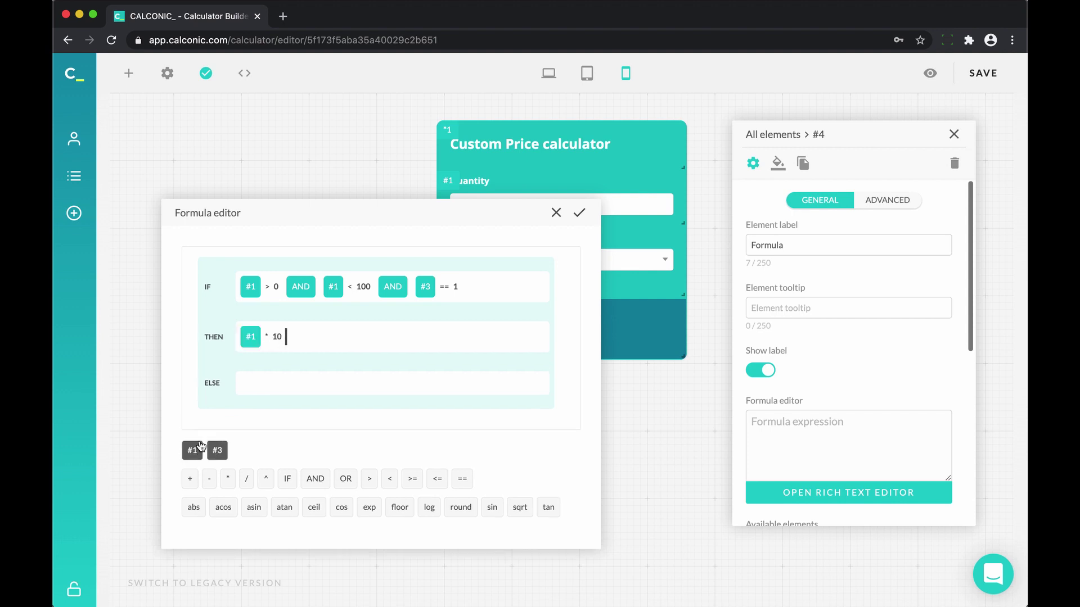
{"action": "left_click", "coordinate": [360, 394]}
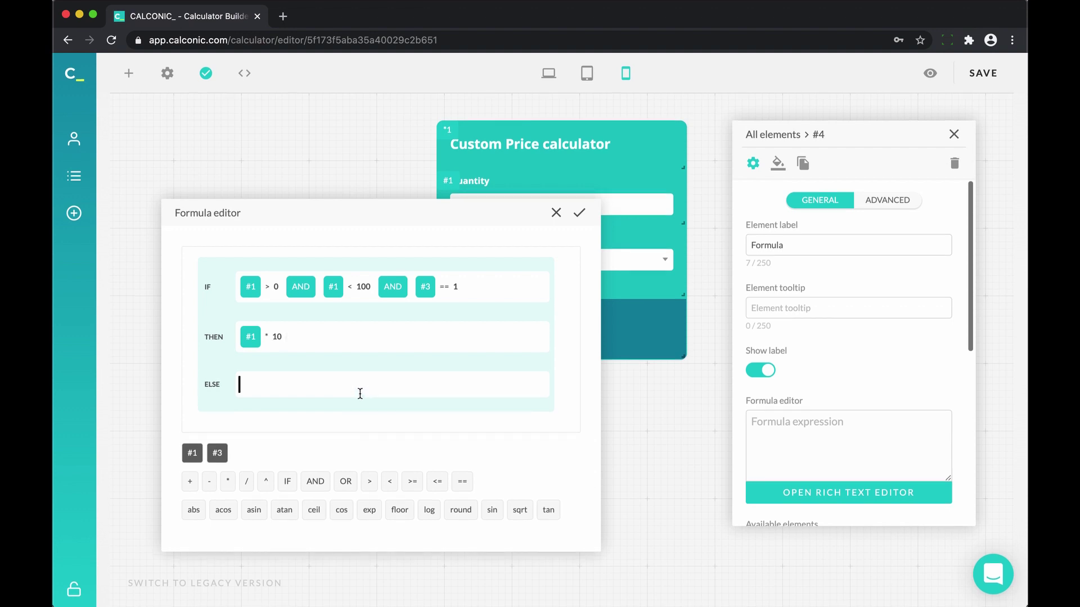
{"action": "type", "text": "0"}
{"action": "left_click", "coordinate": [271, 422]}
Append a second IF block with condition #1 >= 100 AND #1 <= 200
{"action": "type", "text": "+"}
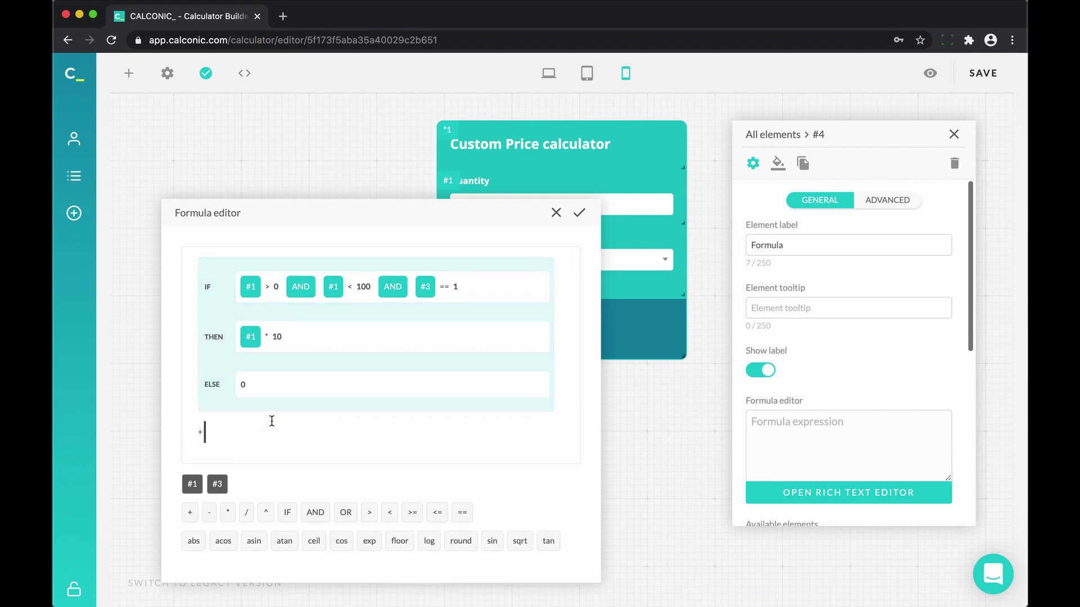
{"action": "left_click", "coordinate": [287, 512]}
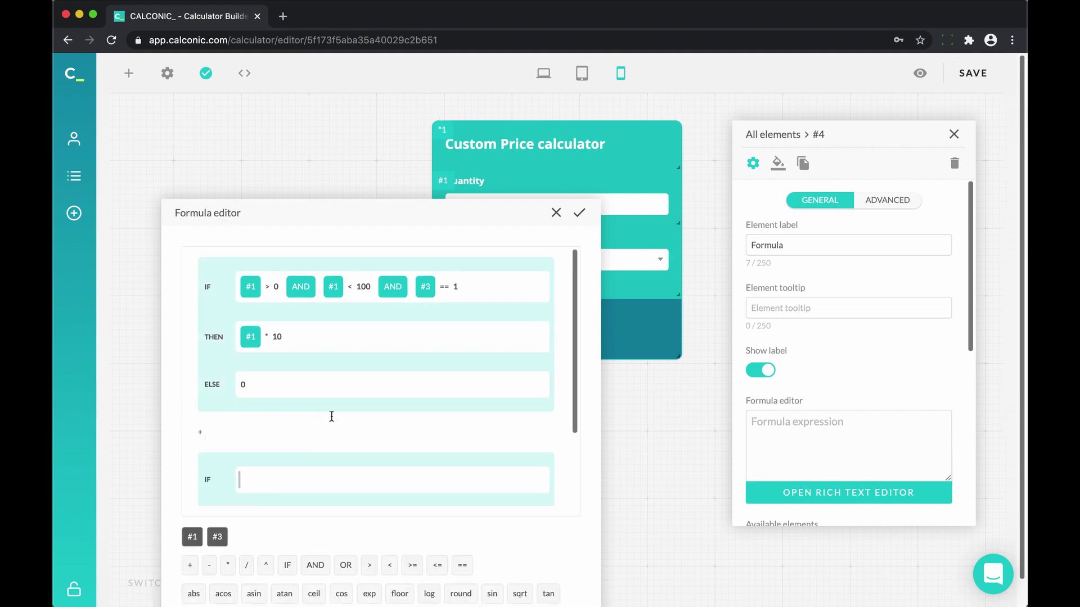
{"action": "scroll", "coordinate": [329, 422], "scroll_direction": "down", "scroll_amount": 2}
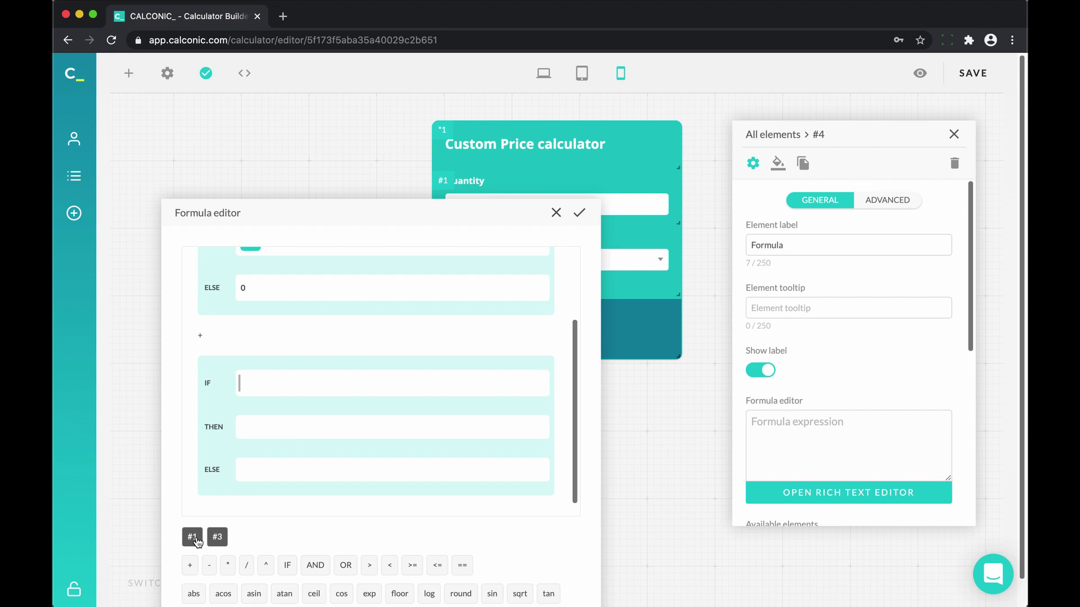
{"action": "scroll", "coordinate": [391, 497], "scroll_direction": "down", "scroll_amount": 1}
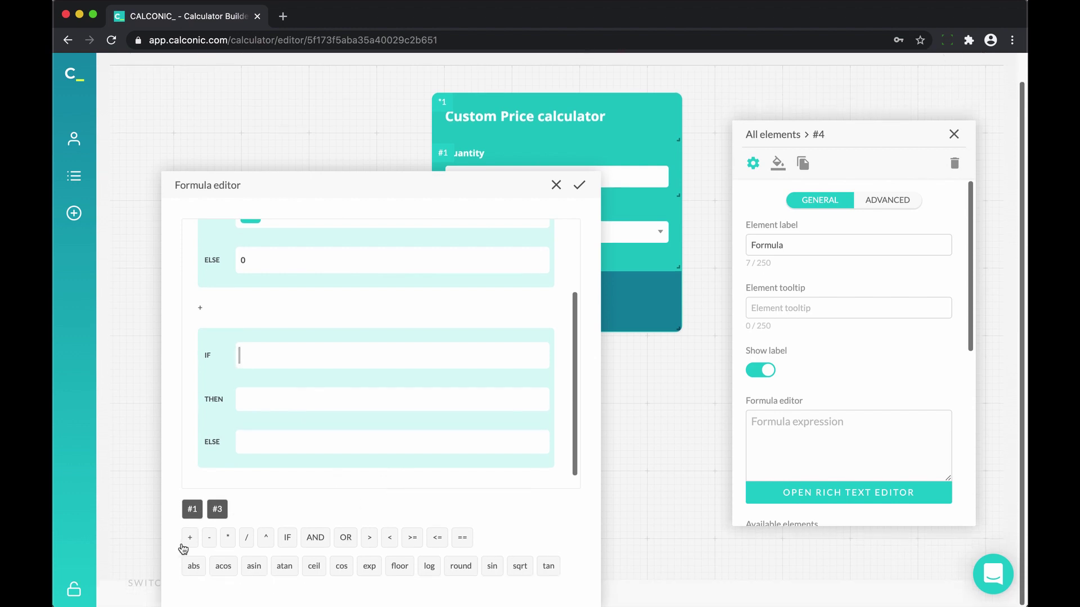
{"action": "left_click", "coordinate": [190, 511]}
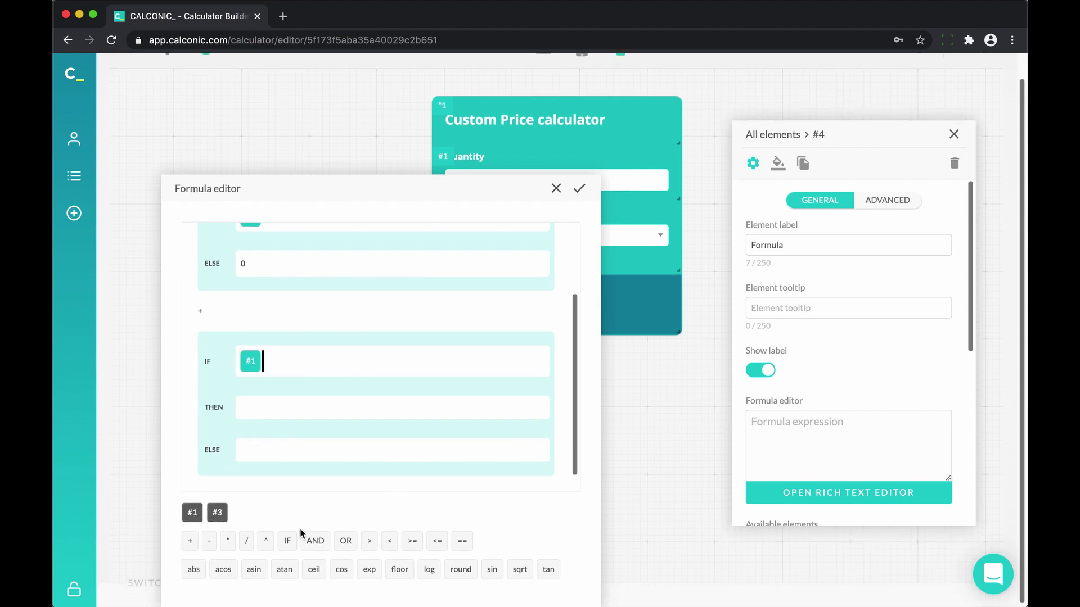
{"action": "left_click", "coordinate": [412, 541]}
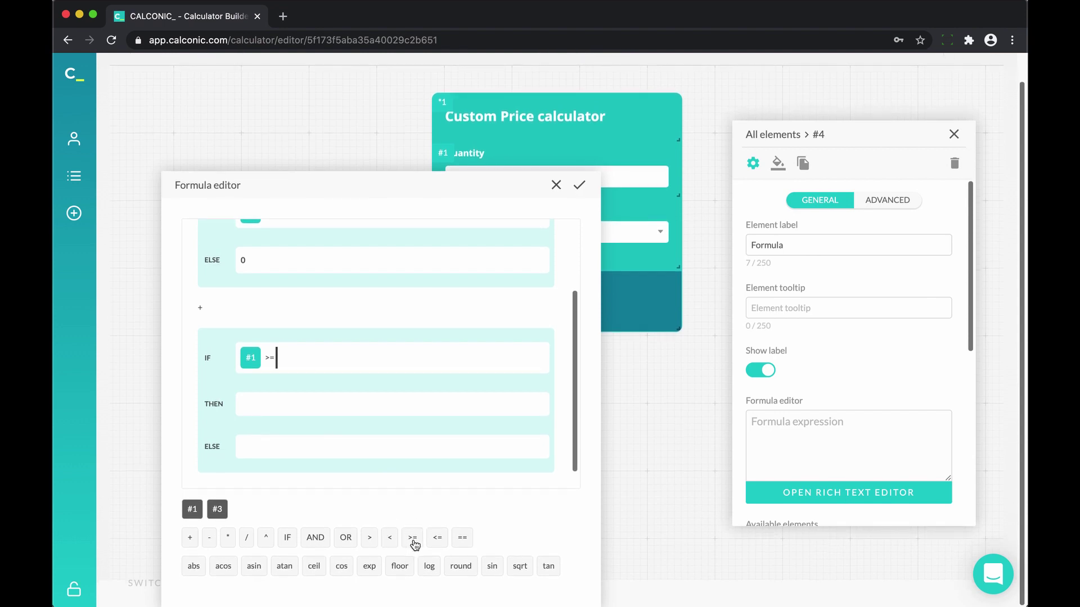
{"action": "type", "text": "100"}
{"action": "left_click", "coordinate": [315, 538]}
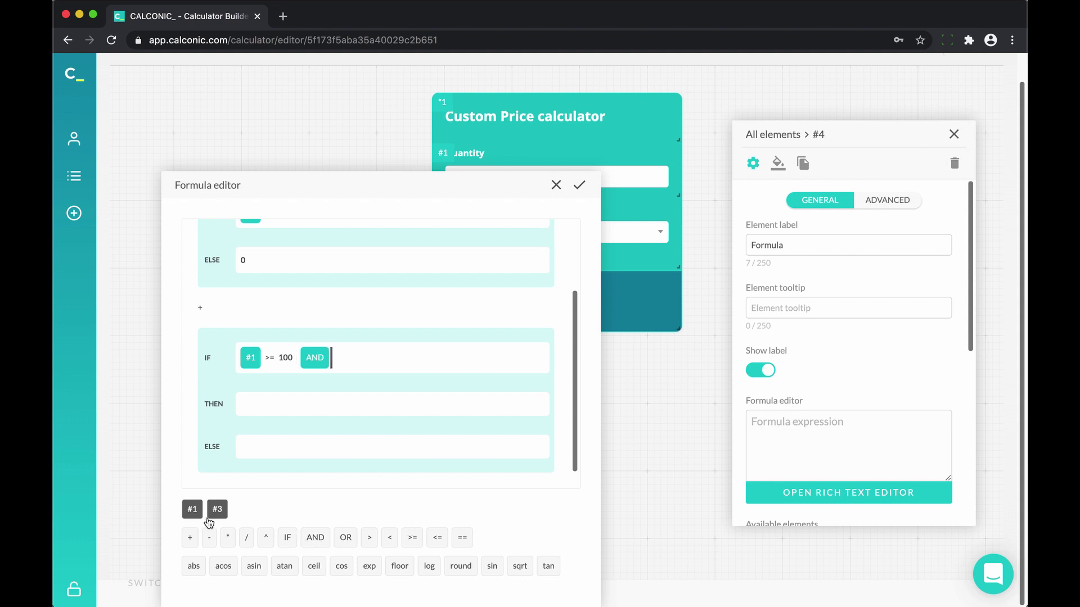
{"action": "left_click", "coordinate": [191, 511]}
{"action": "left_click", "coordinate": [436, 538]}
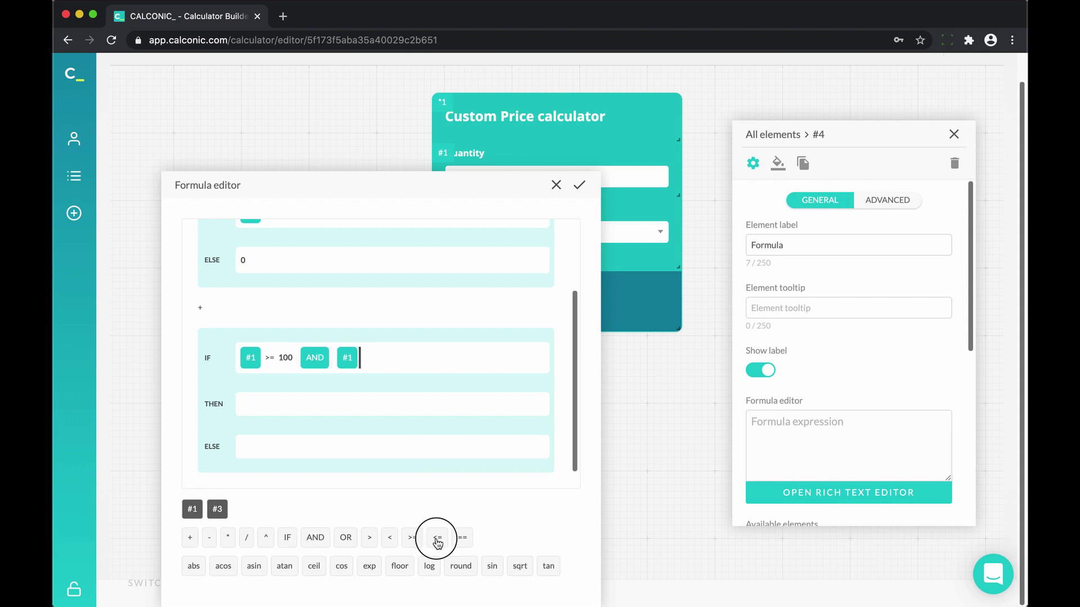
{"action": "type", "text": "200"}
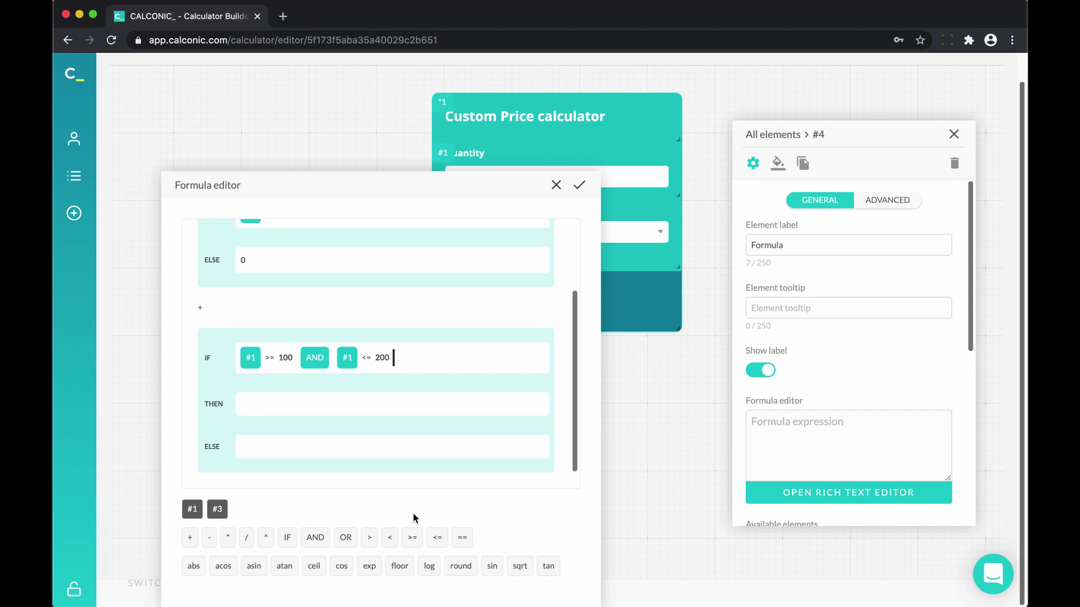
Extend the second block's condition with AND #3 == 1
{"action": "left_click", "coordinate": [217, 510]}
{"action": "key", "text": "BackSpace"}
{"action": "left_click", "coordinate": [316, 538]}
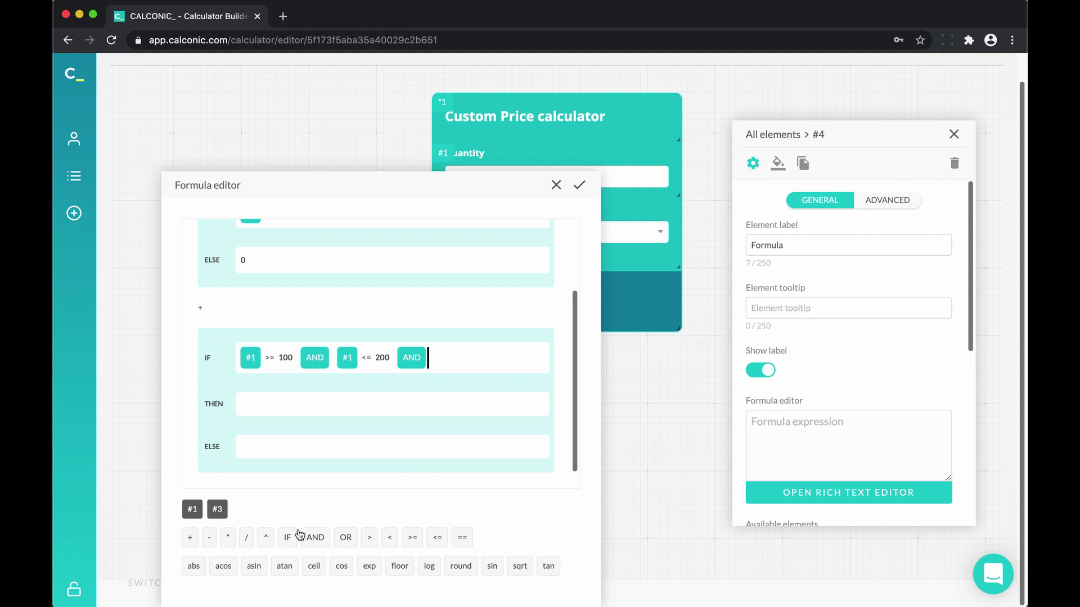
{"action": "left_click", "coordinate": [217, 509]}
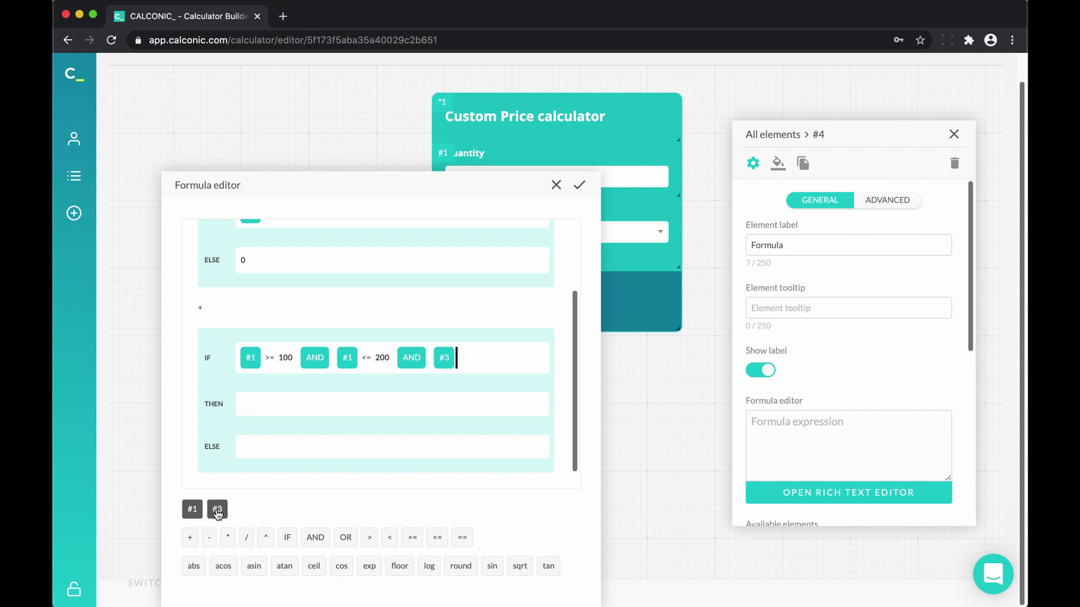
{"action": "left_click", "coordinate": [458, 537]}
{"action": "type", "text": "1"}
Set the second block's THEN to #1 * 7.5 and its ELSE to 0
{"action": "left_click", "coordinate": [340, 405]}
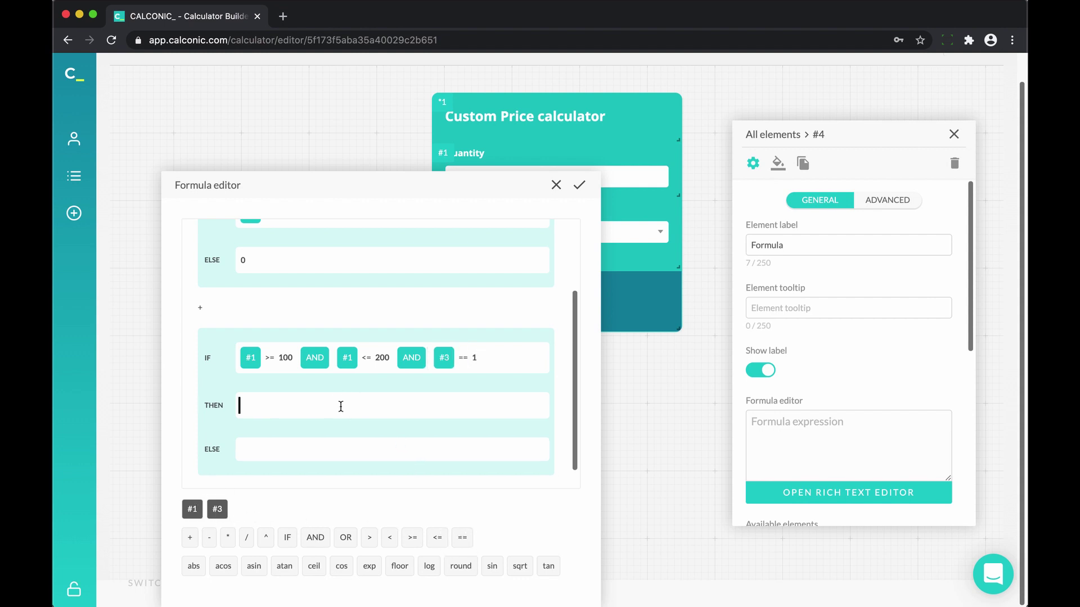
{"action": "left_click", "coordinate": [200, 508]}
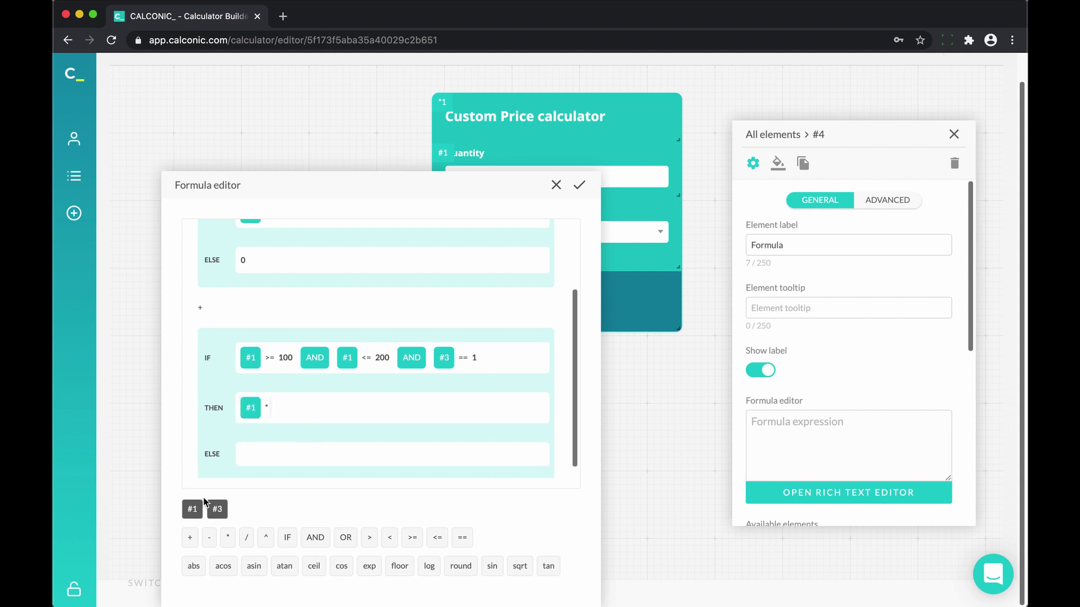
{"action": "type", "text": "* 7. ."}
{"action": "key", "text": "BackSpace"}
{"action": "type", "text": "5"}
{"action": "left_click", "coordinate": [297, 456]}
{"action": "type", "text": "0"}
{"action": "scroll", "coordinate": [298, 458], "scroll_direction": "down", "scroll_amount": 1}
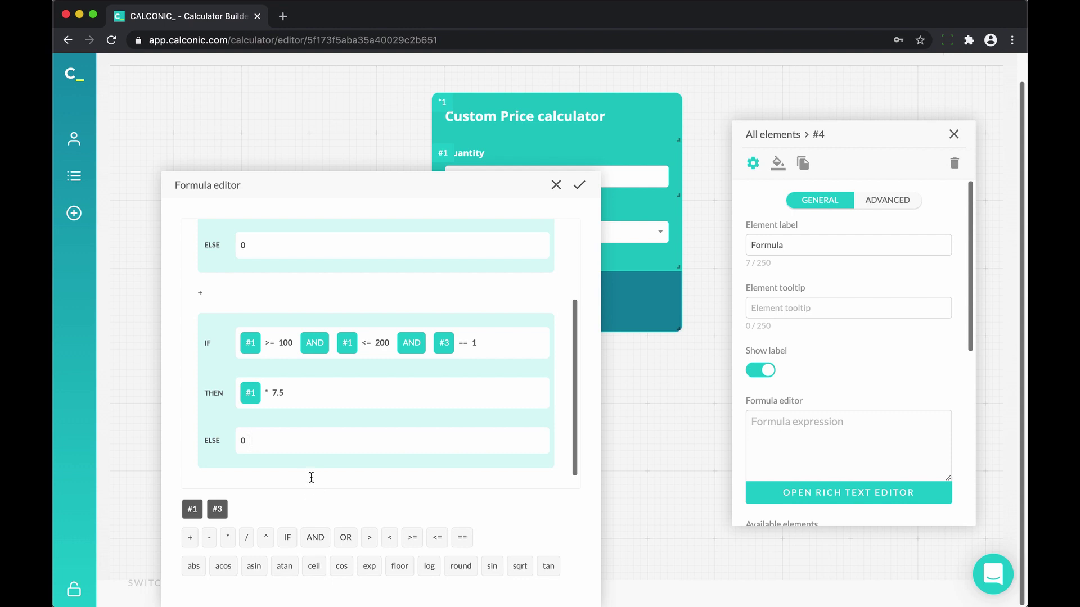
{"action": "scroll", "coordinate": [307, 475], "scroll_direction": "up", "scroll_amount": 1}
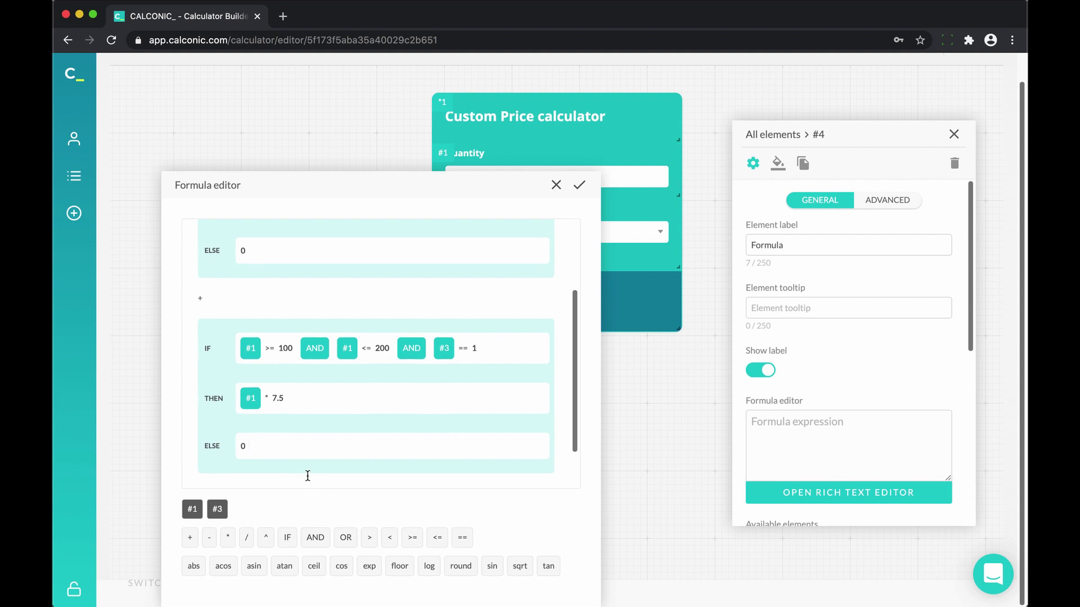
Append a third IF block with condition #1 >= 200 AND #1 <= 300
{"action": "type", "text": "+"}
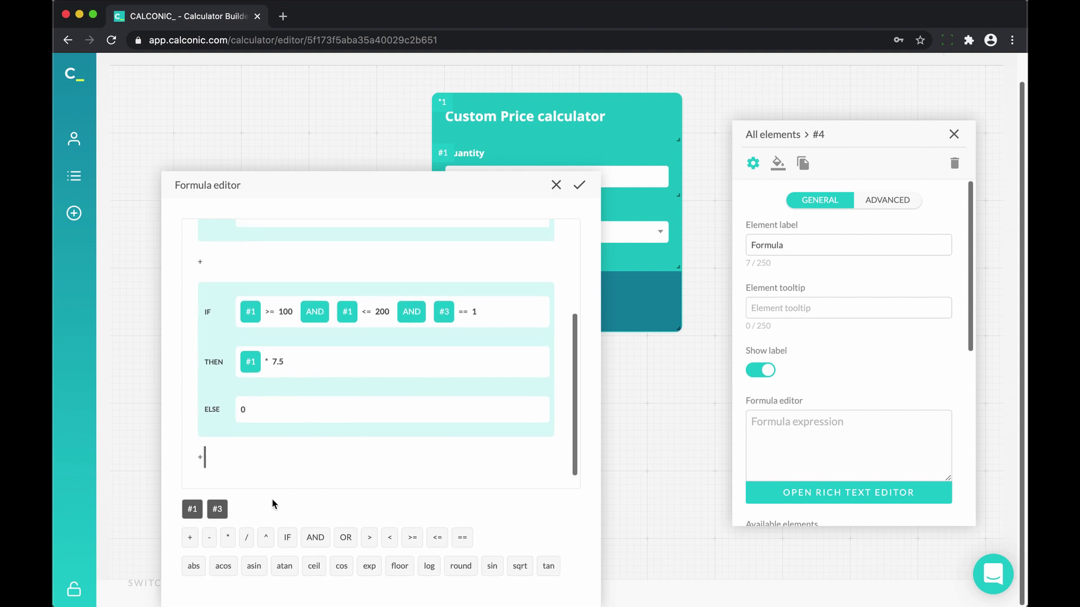
{"action": "left_click", "coordinate": [288, 537]}
{"action": "left_click", "coordinate": [192, 509]}
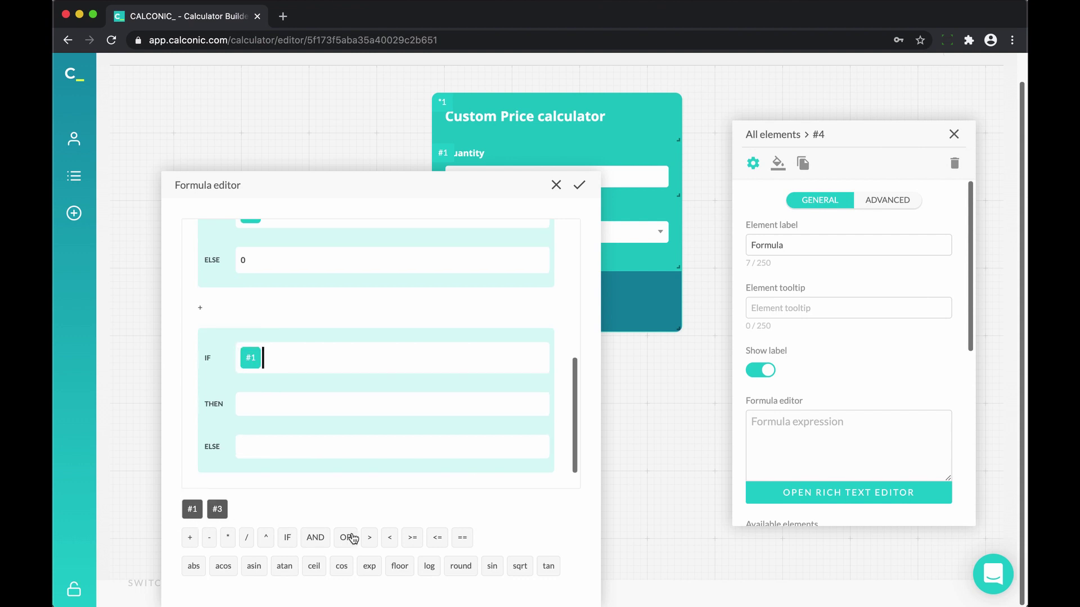
{"action": "left_click", "coordinate": [413, 539]}
{"action": "type", "text": "200"}
{"action": "left_click", "coordinate": [315, 538]}
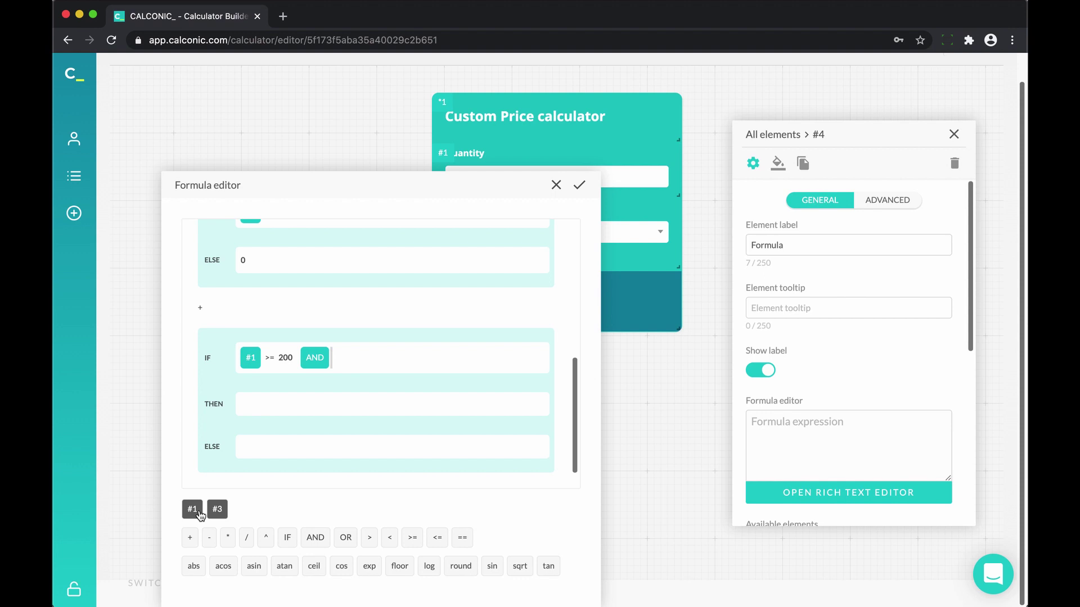
{"action": "left_click", "coordinate": [192, 509]}
{"action": "left_click", "coordinate": [437, 538]}
{"action": "type", "text": "300"}
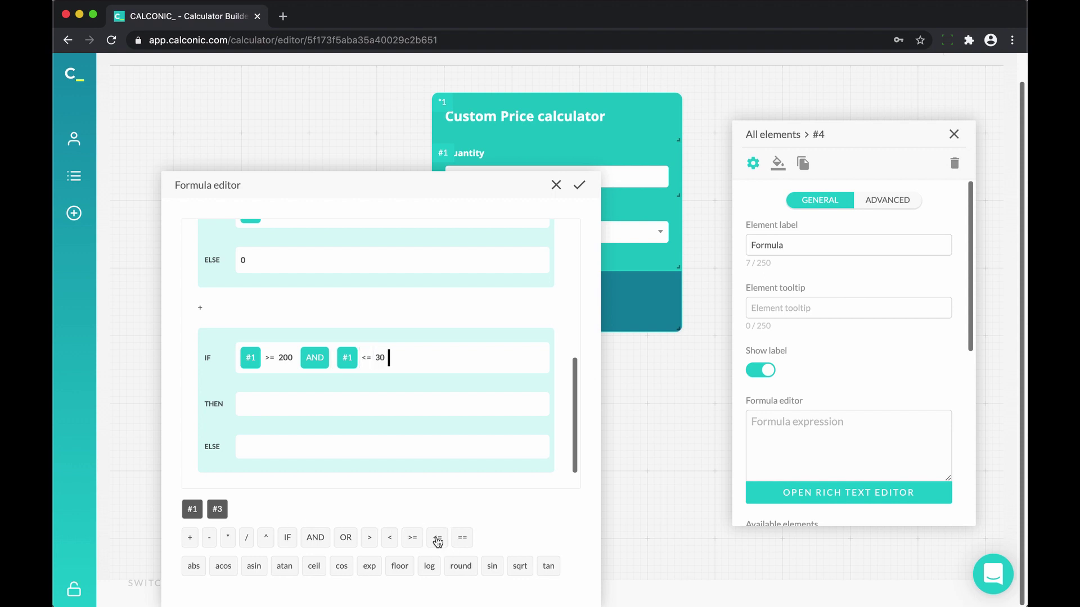
Extend the third block's condition with AND #3 == 1
{"action": "left_click", "coordinate": [316, 538]}
{"action": "left_click", "coordinate": [217, 509]}
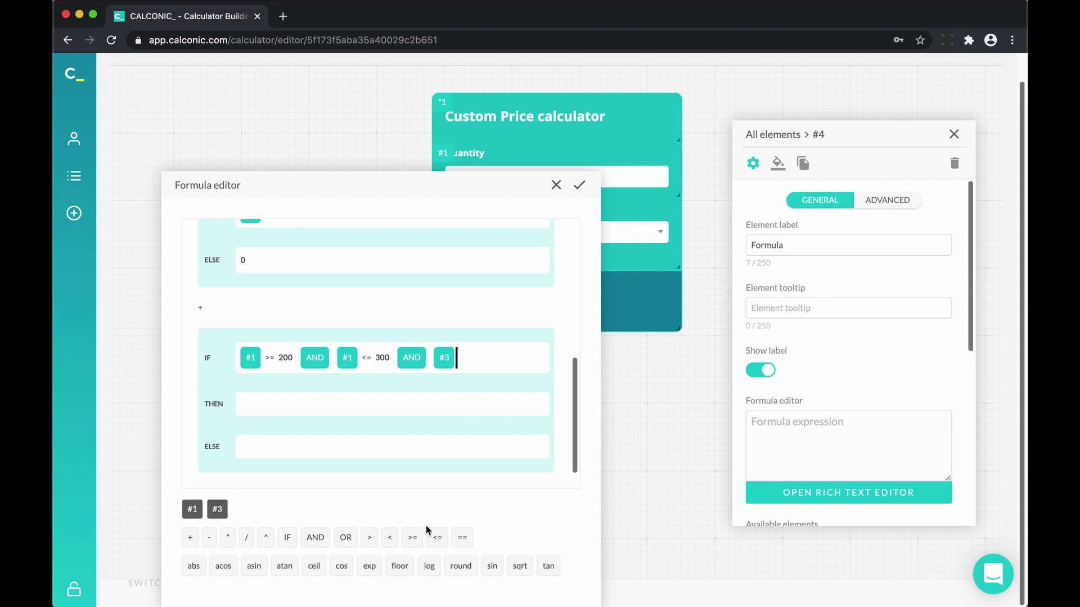
{"action": "left_click", "coordinate": [462, 537]}
{"action": "type", "text": "1"}
Set the third block's THEN to #1 * 5 and its ELSE to 0
{"action": "left_click", "coordinate": [381, 402]}
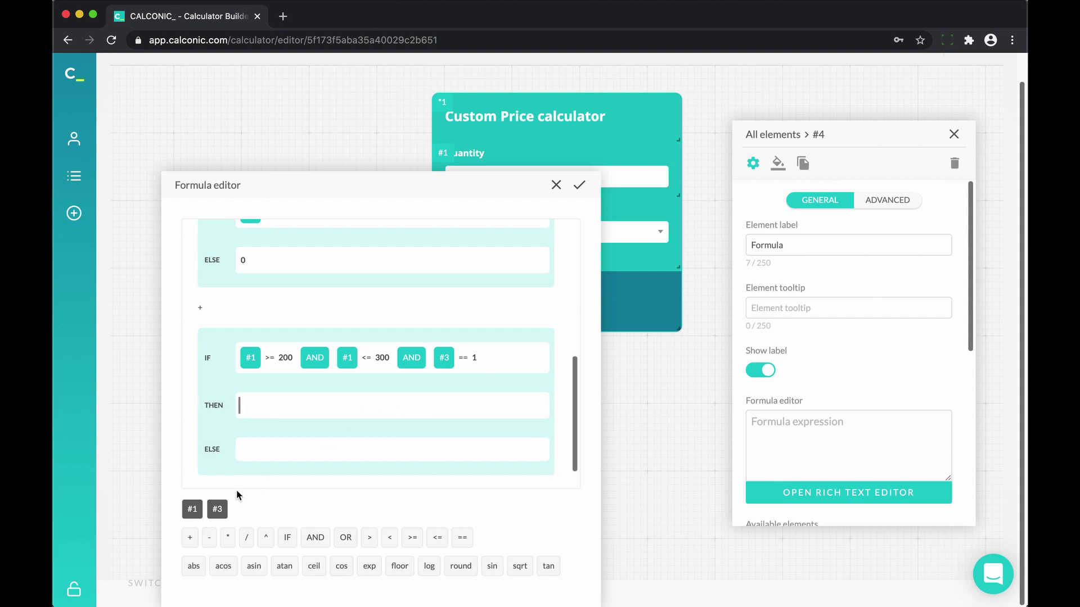
{"action": "left_click", "coordinate": [194, 509]}
{"action": "type", "text": "*"}
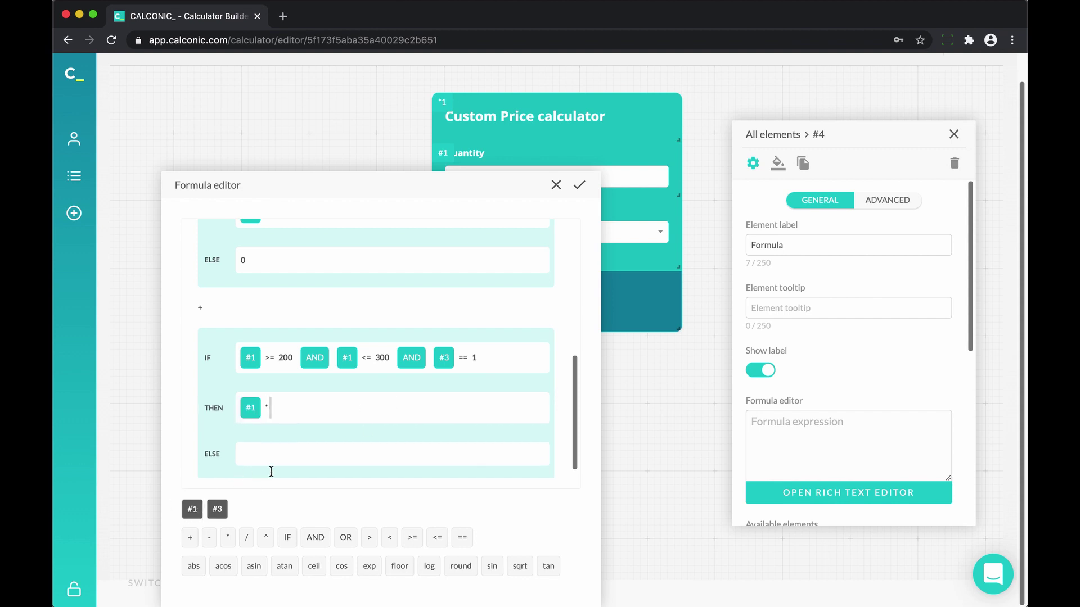
{"action": "type", "text": "5"}
{"action": "left_click", "coordinate": [299, 457]}
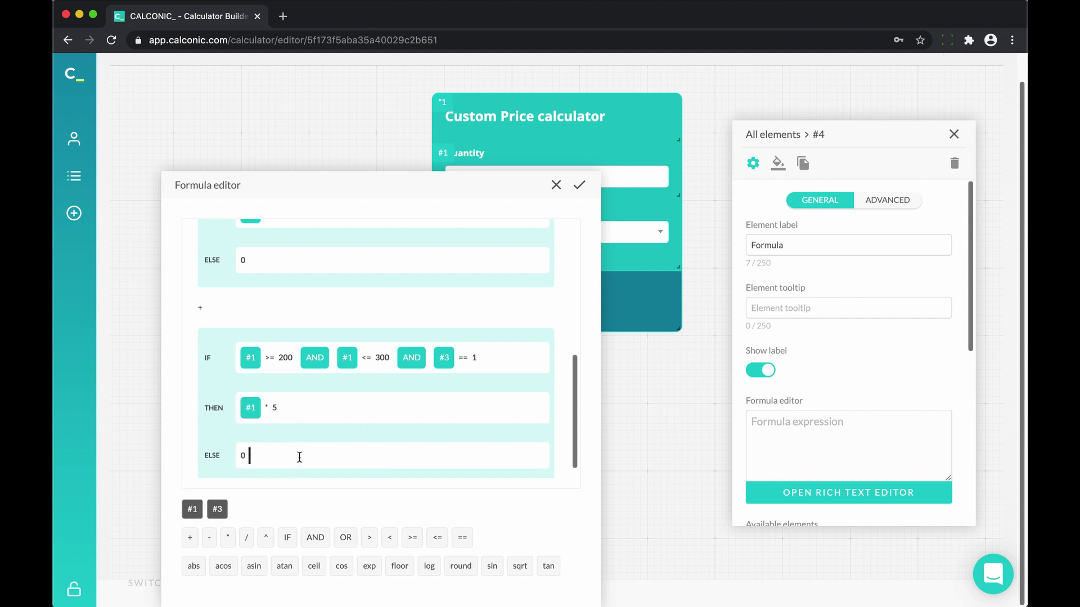
{"action": "scroll", "coordinate": [354, 444], "scroll_direction": "down", "scroll_amount": 1}
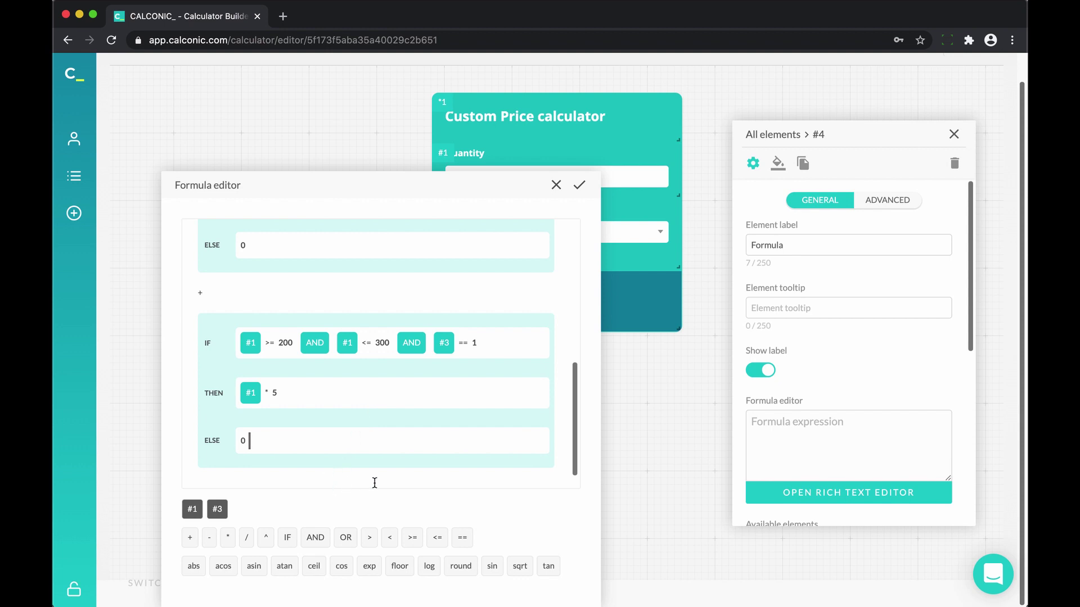
{"action": "scroll", "coordinate": [406, 476], "scroll_direction": "up", "scroll_amount": 1}
{"action": "scroll", "coordinate": [406, 475], "scroll_direction": "up", "scroll_amount": 1}
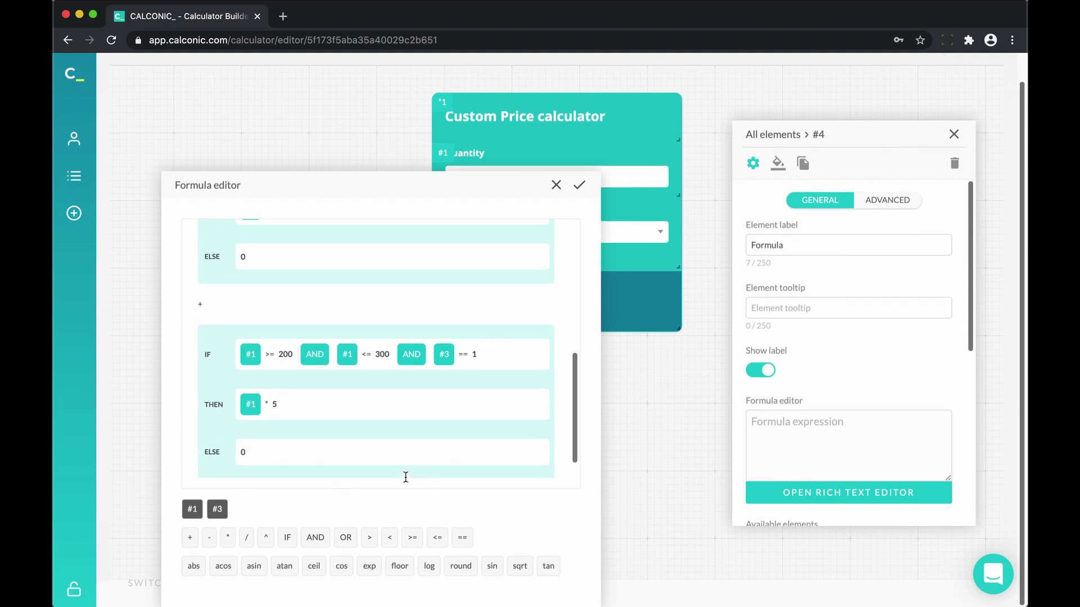
{"action": "scroll", "coordinate": [362, 418], "scroll_direction": "down", "scroll_amount": 3}
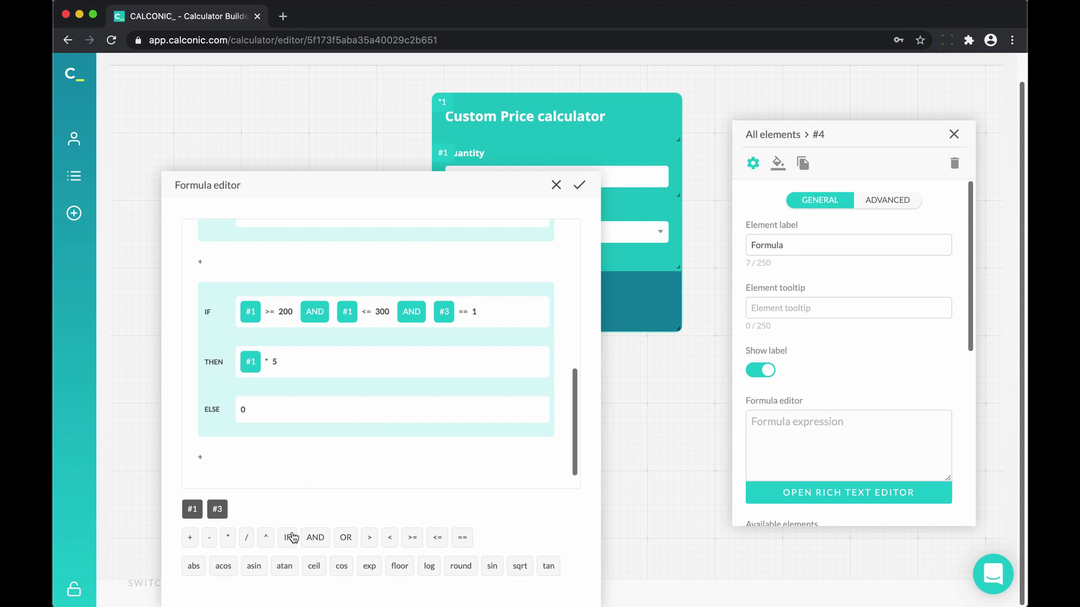
{"action": "scroll", "coordinate": [333, 477], "scroll_direction": "up", "scroll_amount": 2}
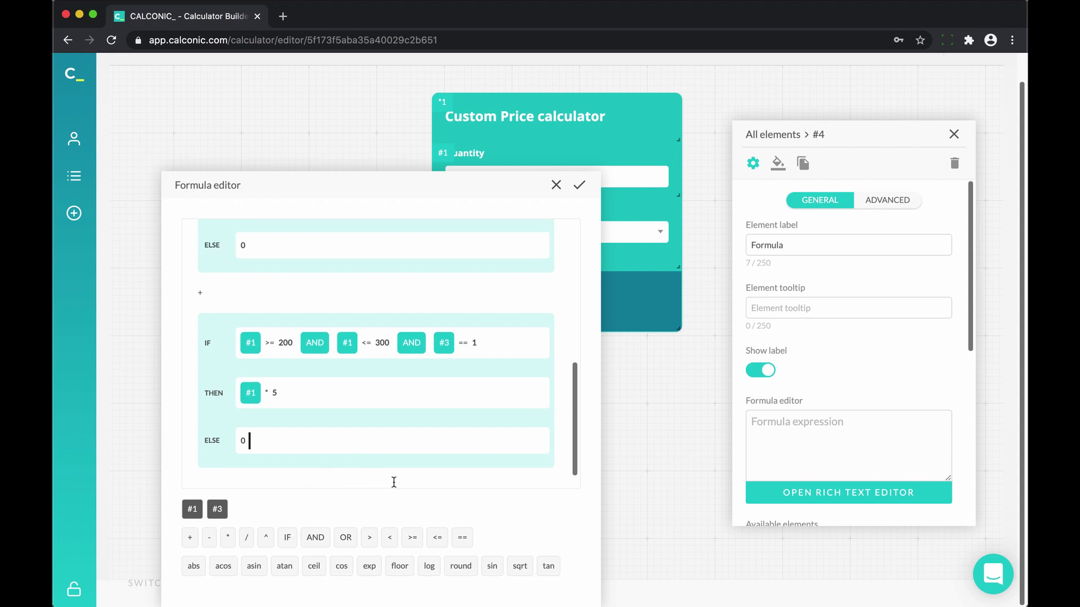
{"action": "scroll", "coordinate": [406, 478], "scroll_direction": "up", "scroll_amount": 1}
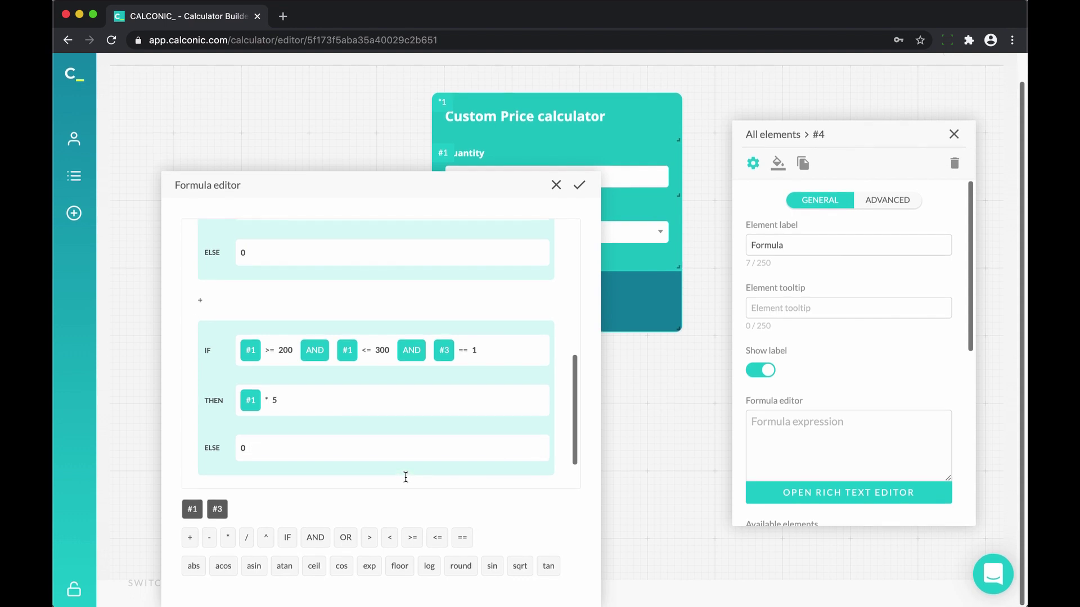
{"action": "scroll", "coordinate": [405, 477], "scroll_direction": "up", "scroll_amount": 1}
{"action": "scroll", "coordinate": [359, 409], "scroll_direction": "down", "scroll_amount": 3}
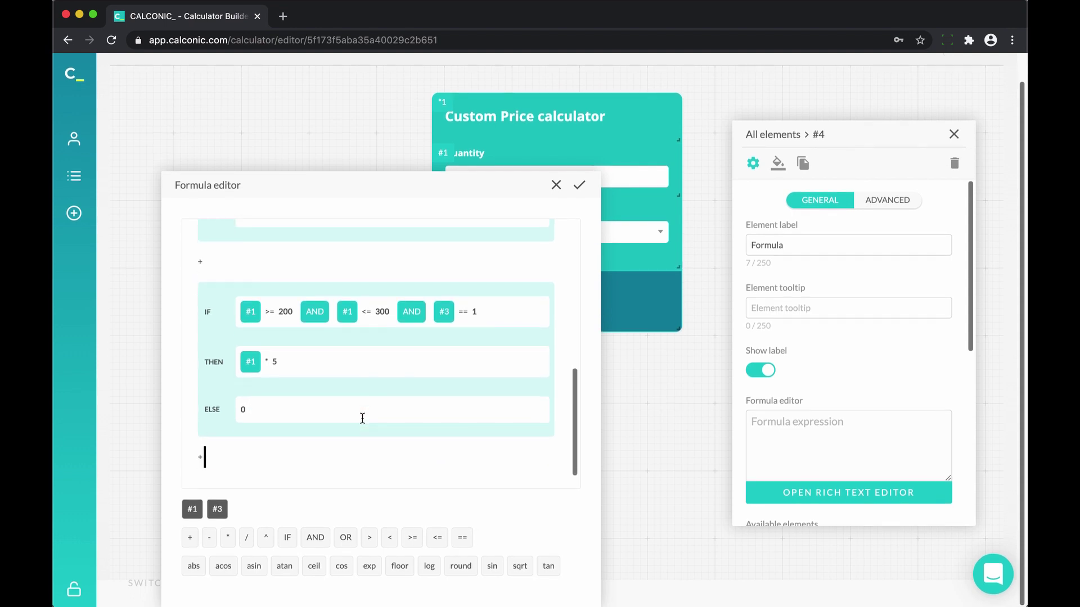
Add a fourth IF block with condition #1 >= 0 AND #1 < 100 AND #3 == 2
{"action": "left_click", "coordinate": [290, 537]}
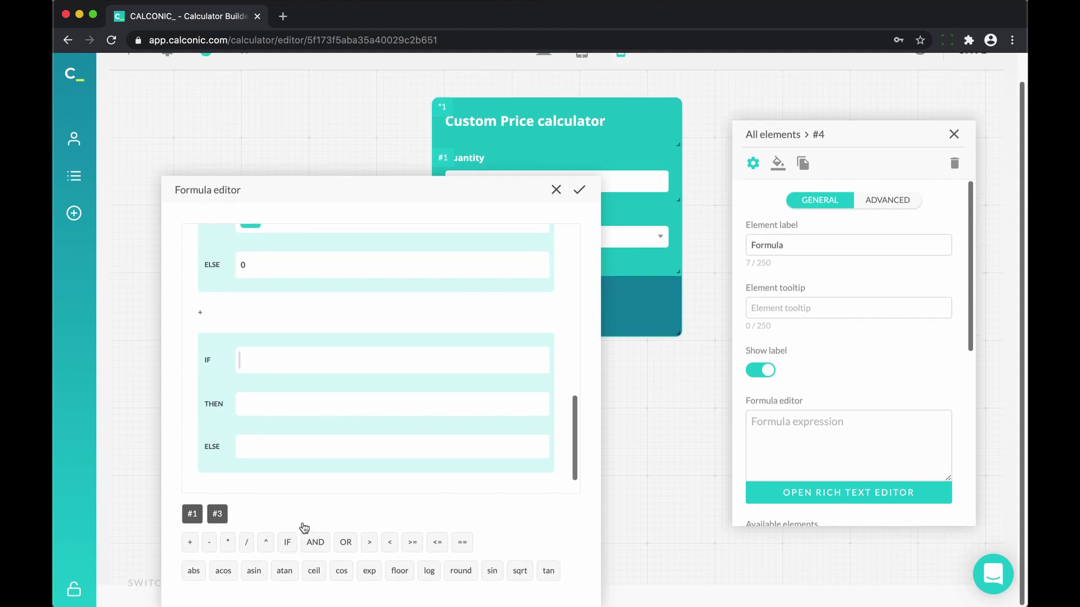
{"action": "left_click", "coordinate": [190, 518]}
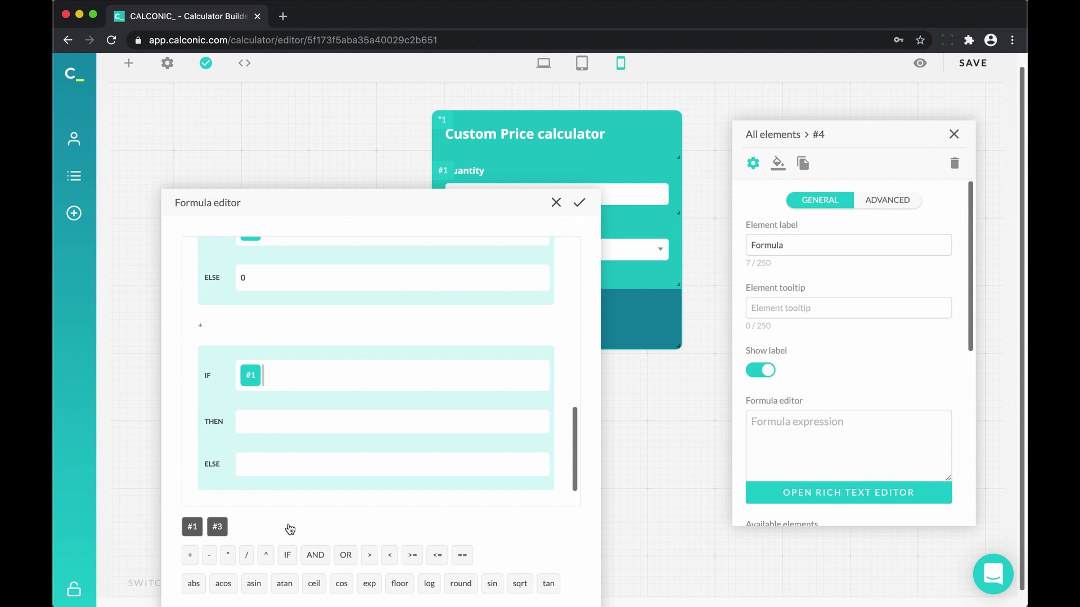
{"action": "left_click", "coordinate": [412, 560]}
{"action": "type", "text": "0"}
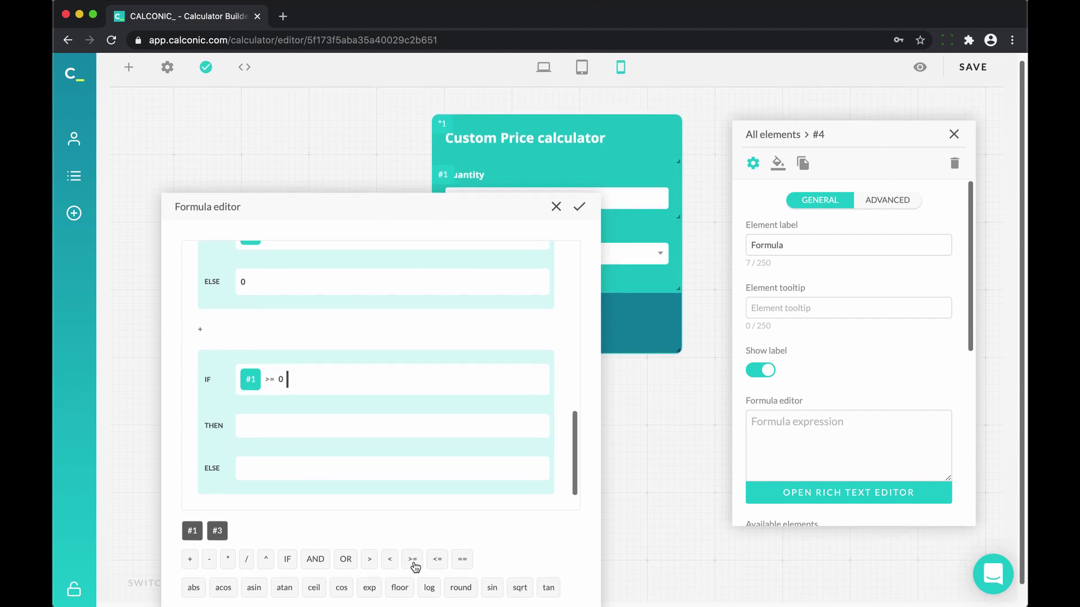
{"action": "left_click", "coordinate": [322, 560]}
{"action": "left_click", "coordinate": [193, 531]}
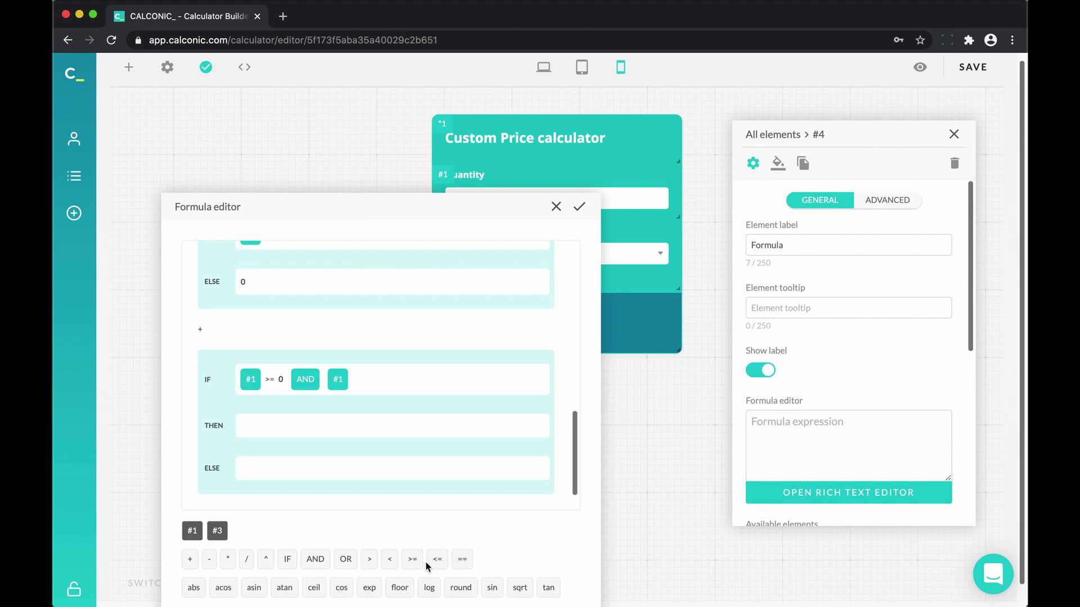
{"action": "left_click", "coordinate": [390, 560]}
{"action": "type", "text": "100"}
{"action": "left_click", "coordinate": [315, 559]}
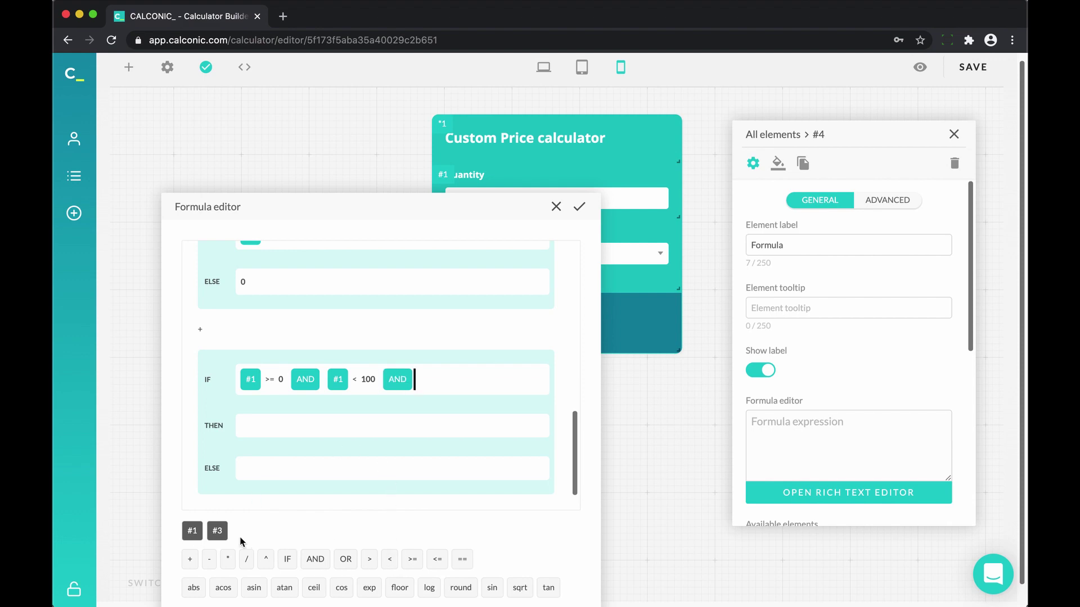
{"action": "left_click", "coordinate": [217, 531]}
{"action": "left_click", "coordinate": [462, 559]}
{"action": "type", "text": "2"}
Set the fourth block's THEN to #1 * 3.5 and its ELSE to 0
{"action": "left_click", "coordinate": [338, 431]}
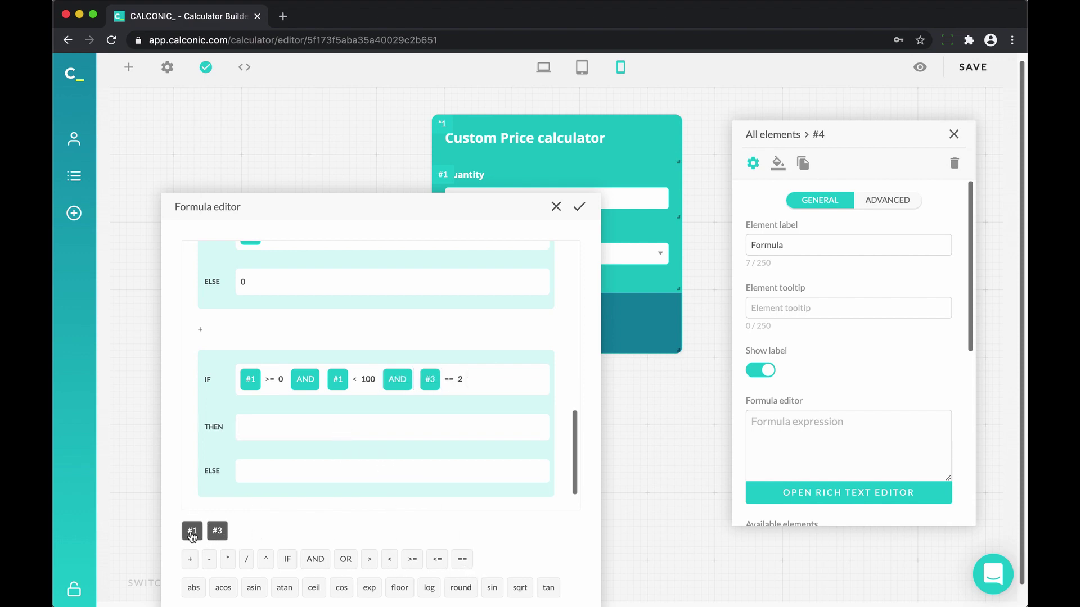
{"action": "left_click", "coordinate": [192, 531]}
{"action": "type", "text": "* 3.5"}
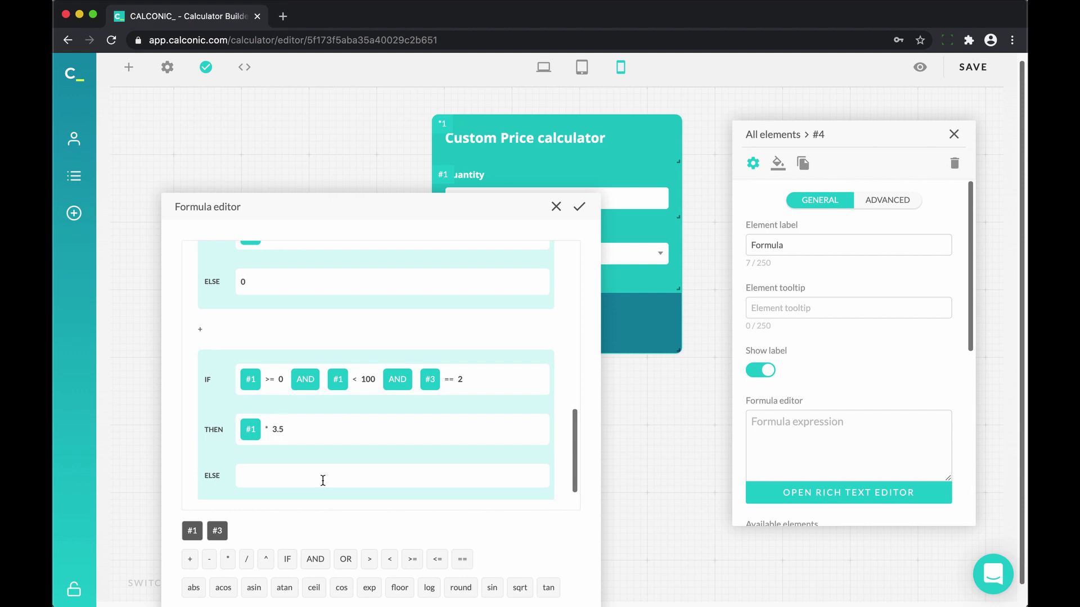
{"action": "left_click", "coordinate": [316, 475]}
{"action": "type", "text": "0"}
{"action": "scroll", "coordinate": [315, 489], "scroll_direction": "down", "scroll_amount": 1}
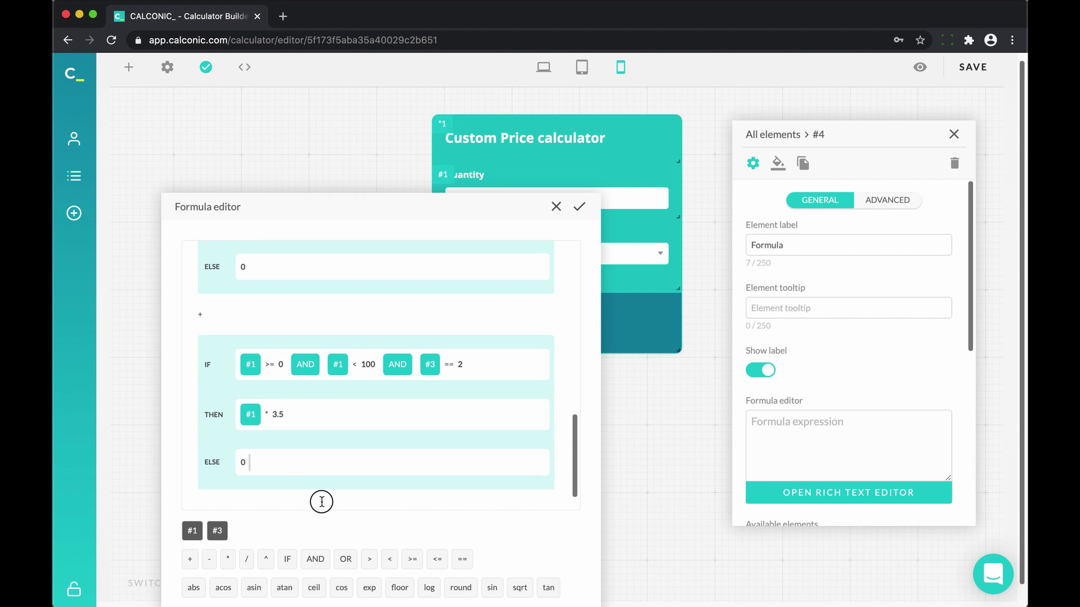
{"action": "scroll", "coordinate": [374, 496], "scroll_direction": "up", "scroll_amount": 1}
Add a new IF block with condition #1 >= 100 AND #1 <= 200 AND #3 == 2
{"action": "left_click", "coordinate": [374, 495]}
{"action": "type", "text": "+"}
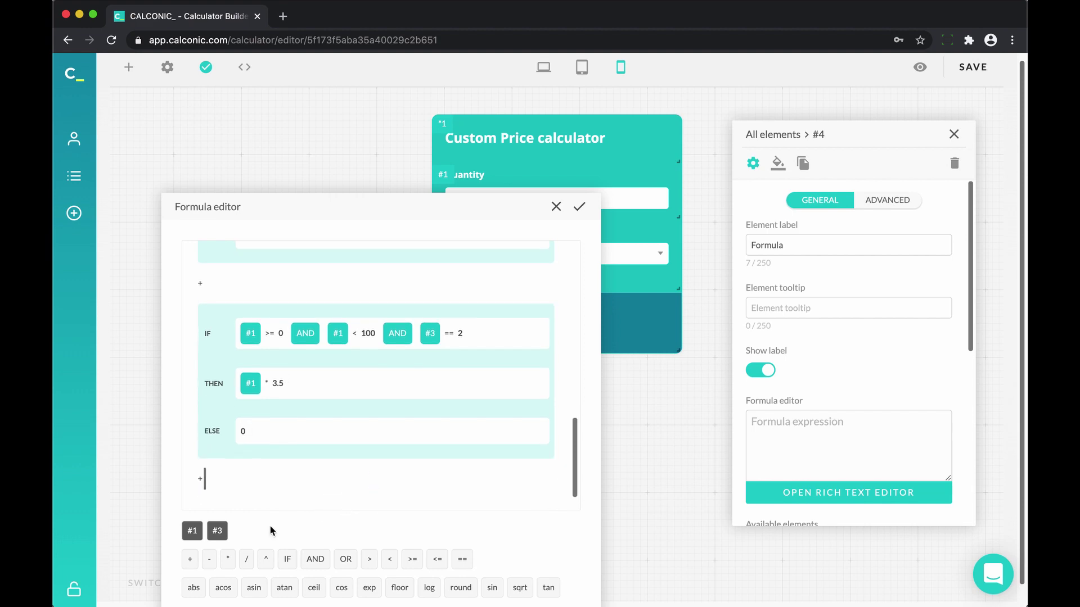
{"action": "left_click", "coordinate": [288, 558]}
{"action": "left_click", "coordinate": [192, 531]}
{"action": "left_click", "coordinate": [413, 559]}
{"action": "scroll", "coordinate": [410, 568], "scroll_direction": "down", "scroll_amount": 1}
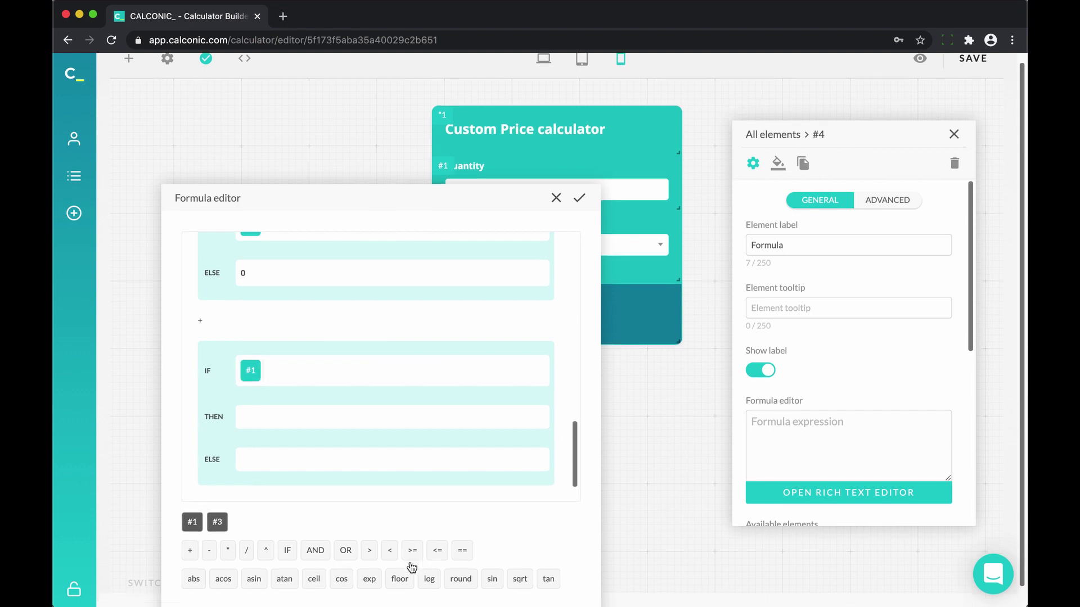
{"action": "type", "text": "100"}
{"action": "left_click", "coordinate": [313, 548]}
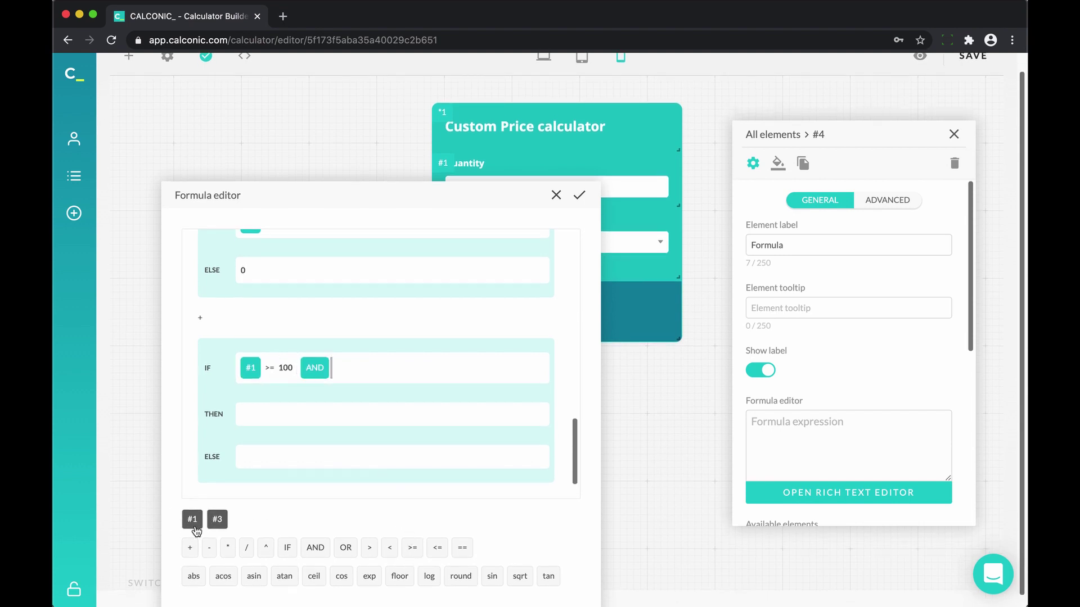
{"action": "left_click", "coordinate": [193, 519]}
{"action": "left_click", "coordinate": [437, 548]}
{"action": "type", "text": "200"}
{"action": "left_click", "coordinate": [308, 546]}
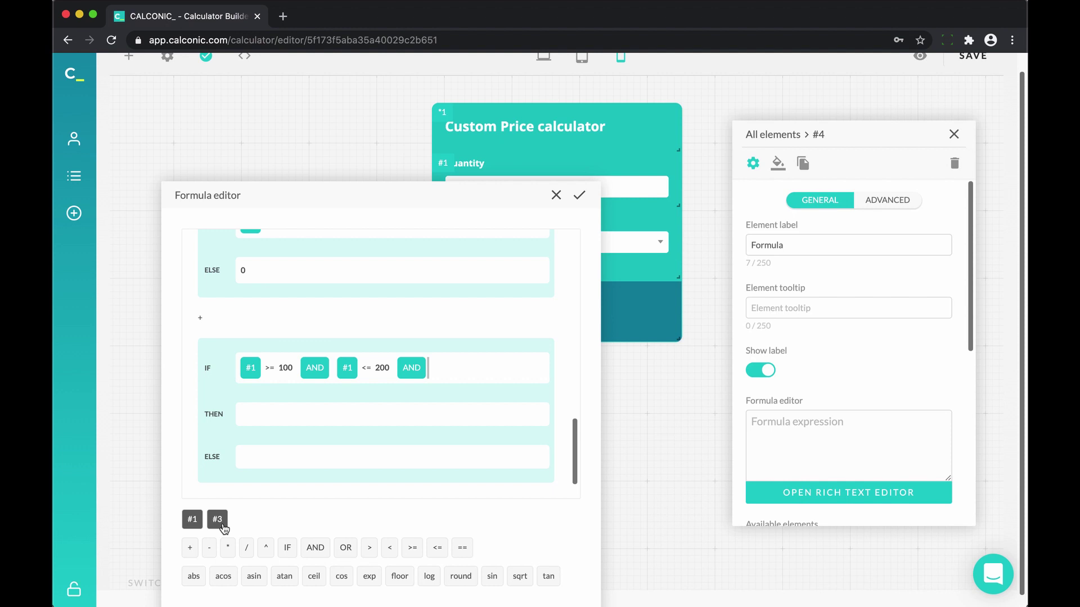
{"action": "left_click", "coordinate": [218, 519]}
{"action": "left_click", "coordinate": [462, 547]}
{"action": "type", "text": "2"}
Set that block's THEN result to #1 * 2 and its ELSE result to 0
{"action": "left_click", "coordinate": [364, 417]}
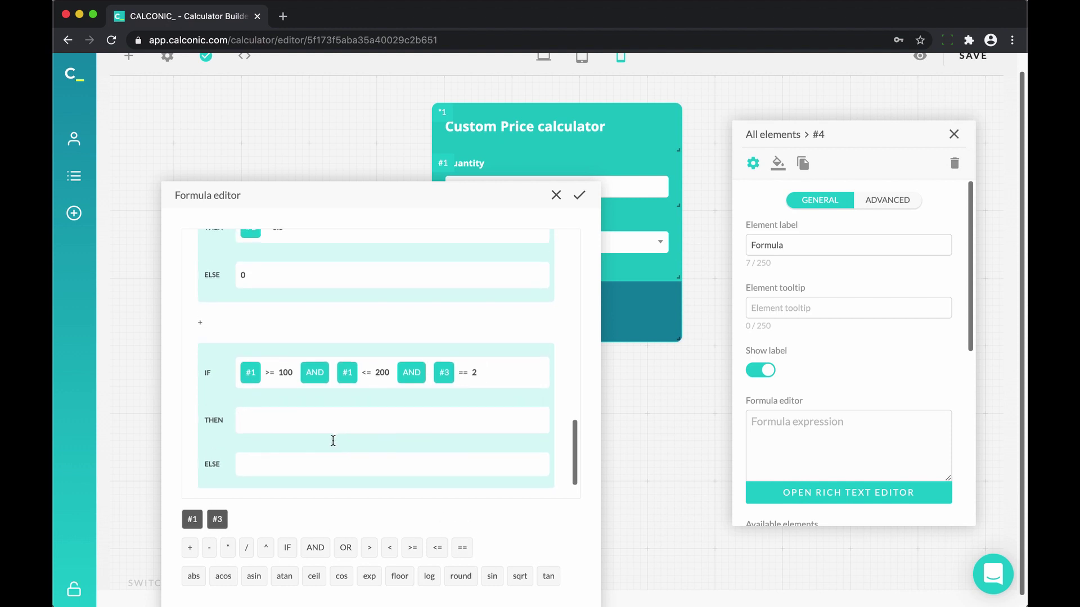
{"action": "left_click", "coordinate": [193, 519]}
{"action": "type", "text": "* 2"}
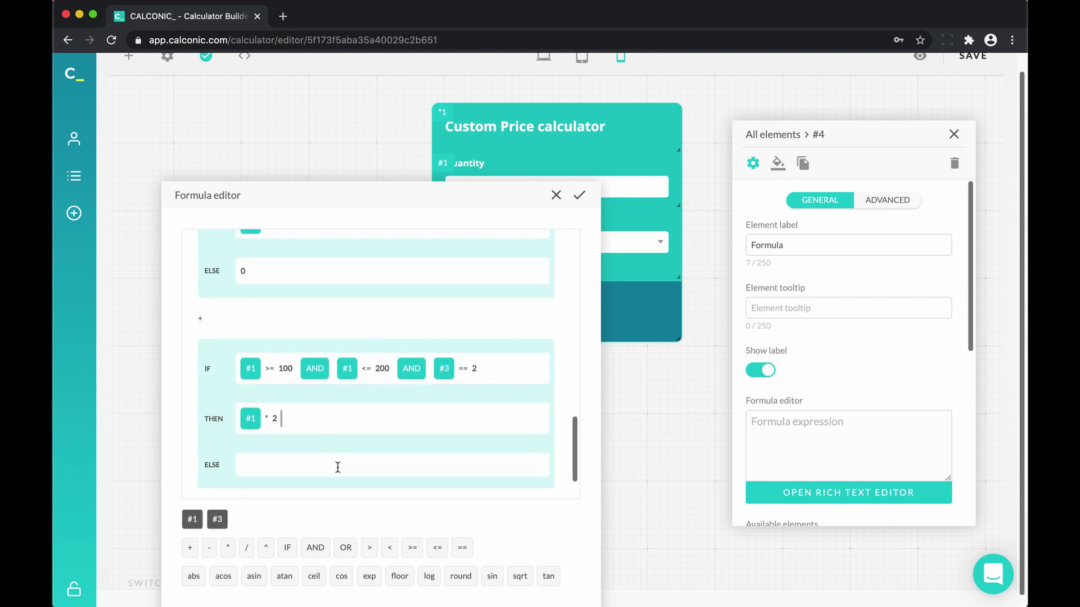
{"action": "left_click", "coordinate": [336, 467]}
{"action": "type", "text": "0"}
{"action": "scroll", "coordinate": [343, 475], "scroll_direction": "down", "scroll_amount": 1}
Start another IF block with condition #1 >= 200 AND #1 <= 300
{"action": "left_click", "coordinate": [352, 485]}
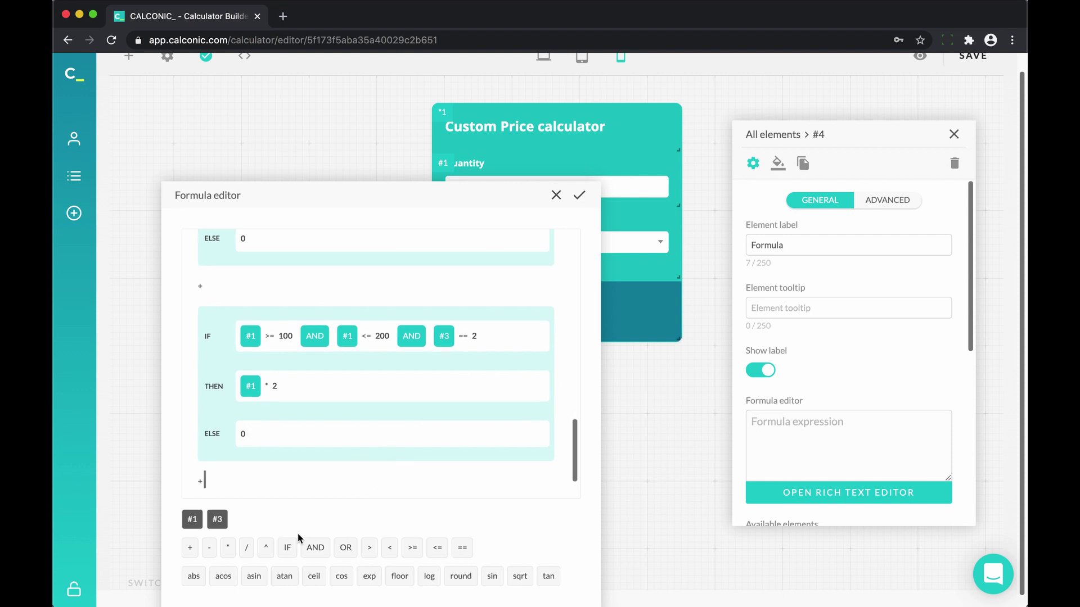
{"action": "left_click", "coordinate": [288, 547]}
{"action": "left_click", "coordinate": [193, 520]}
{"action": "left_click", "coordinate": [412, 551]}
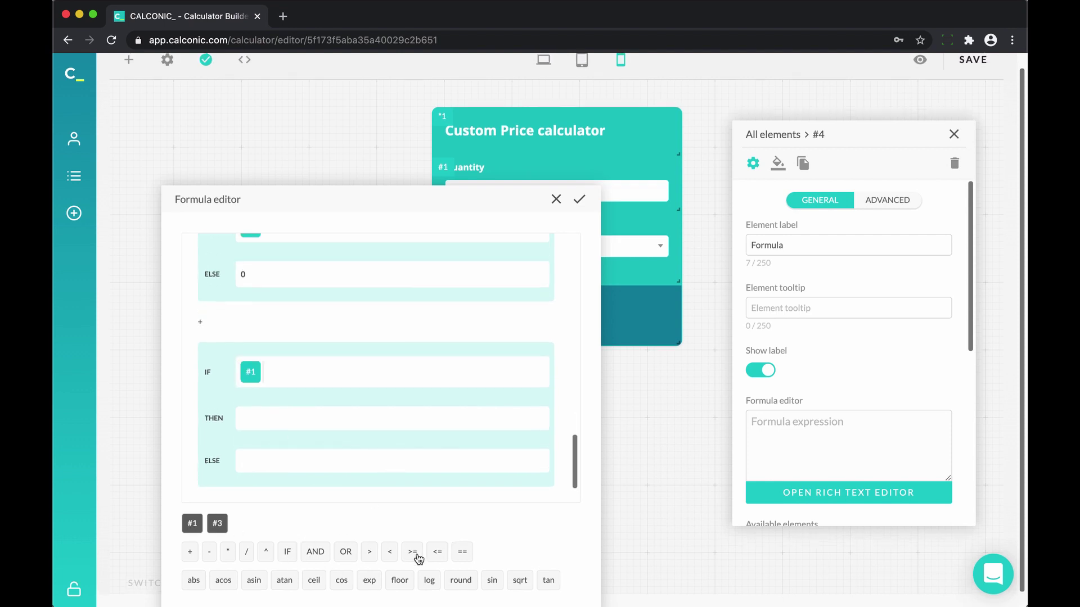
{"action": "type", "text": "200"}
{"action": "left_click", "coordinate": [315, 552]}
{"action": "left_click", "coordinate": [192, 520]}
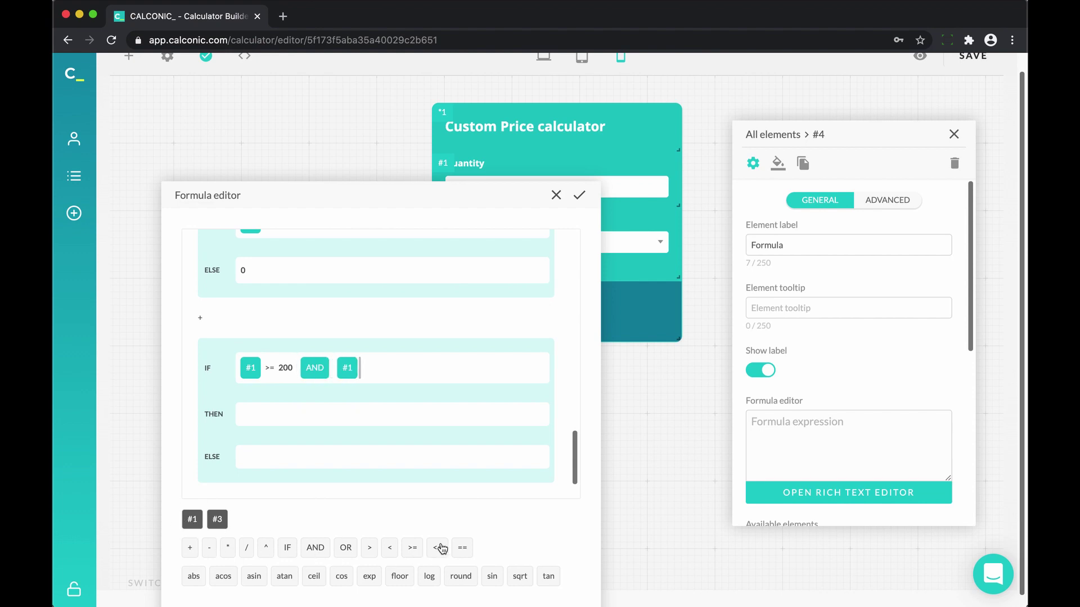
{"action": "left_click", "coordinate": [437, 548]}
{"action": "type", "text": "300"}
Add AND #3 == 2 to its condition and fill its results: #1 * 1.5, else 0
{"action": "left_click", "coordinate": [305, 548]}
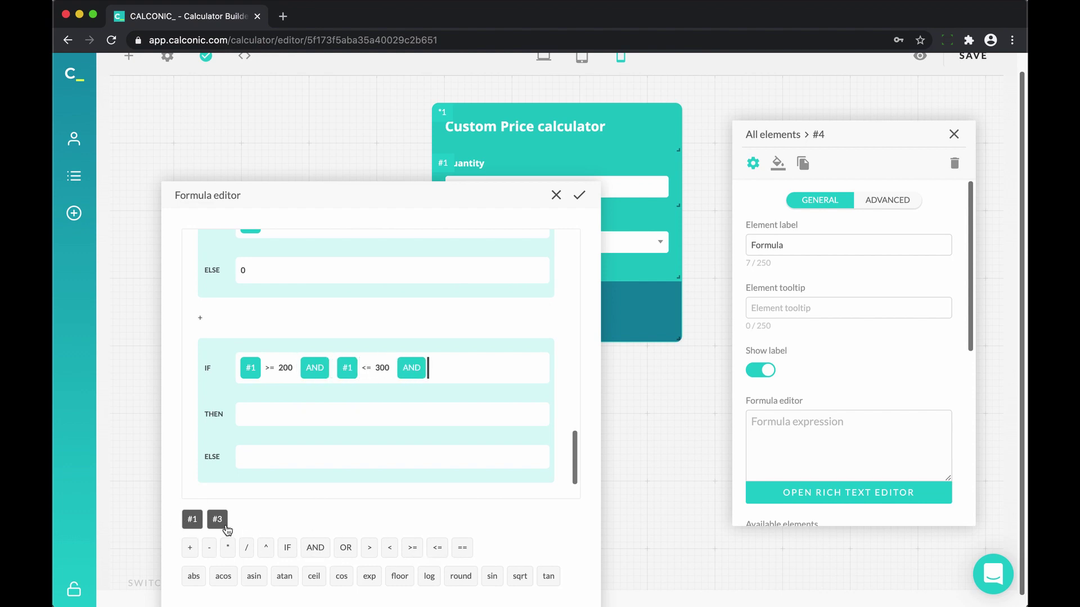
{"action": "left_click", "coordinate": [219, 522]}
{"action": "left_click", "coordinate": [462, 549]}
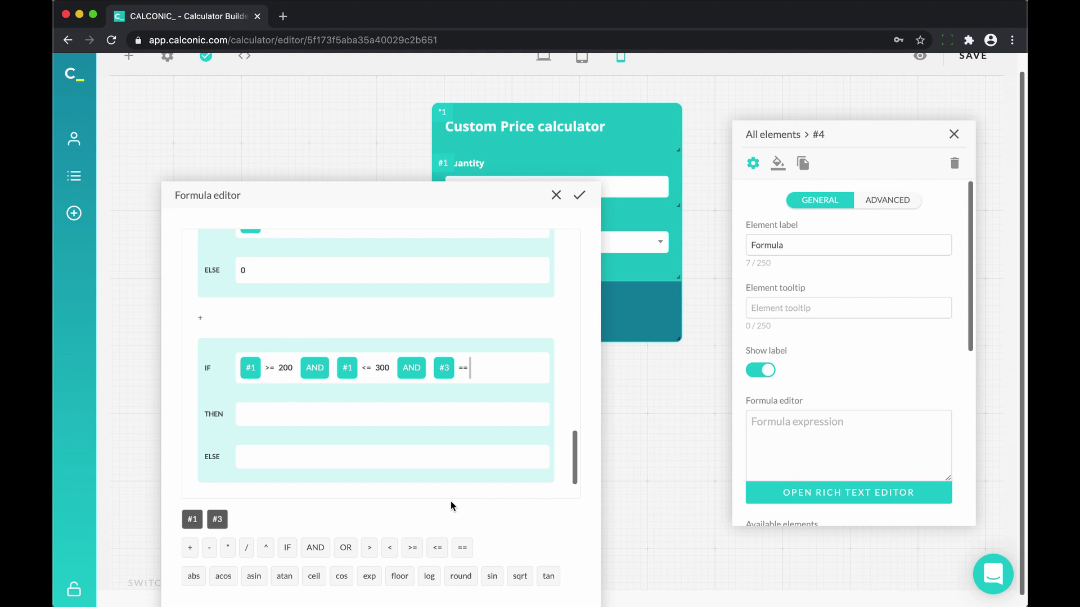
{"action": "type", "text": "2"}
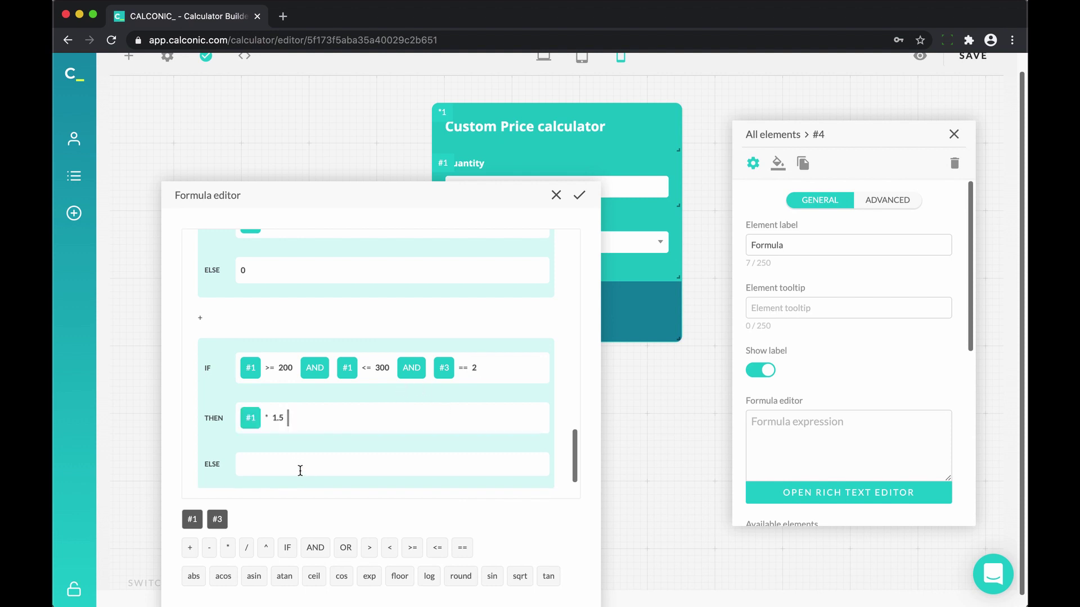
{"action": "left_click", "coordinate": [258, 461]}
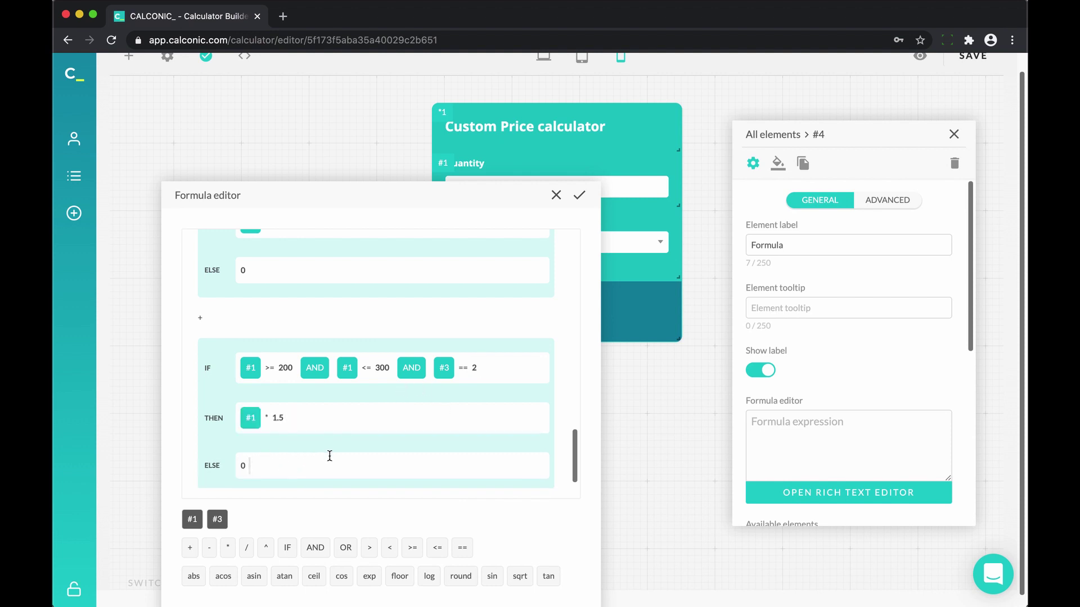
{"action": "scroll", "coordinate": [369, 442], "scroll_direction": "down", "scroll_amount": 1}
{"action": "scroll", "coordinate": [368, 442], "scroll_direction": "down", "scroll_amount": 1}
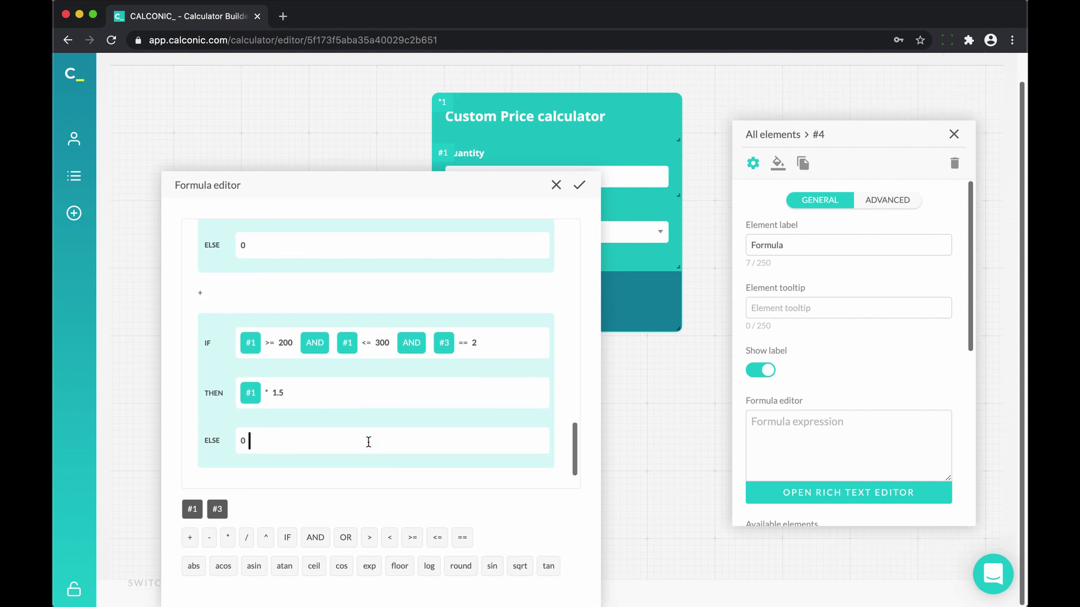
Apply the formula, save the calculator, and switch to preview
{"action": "left_click", "coordinate": [580, 189]}
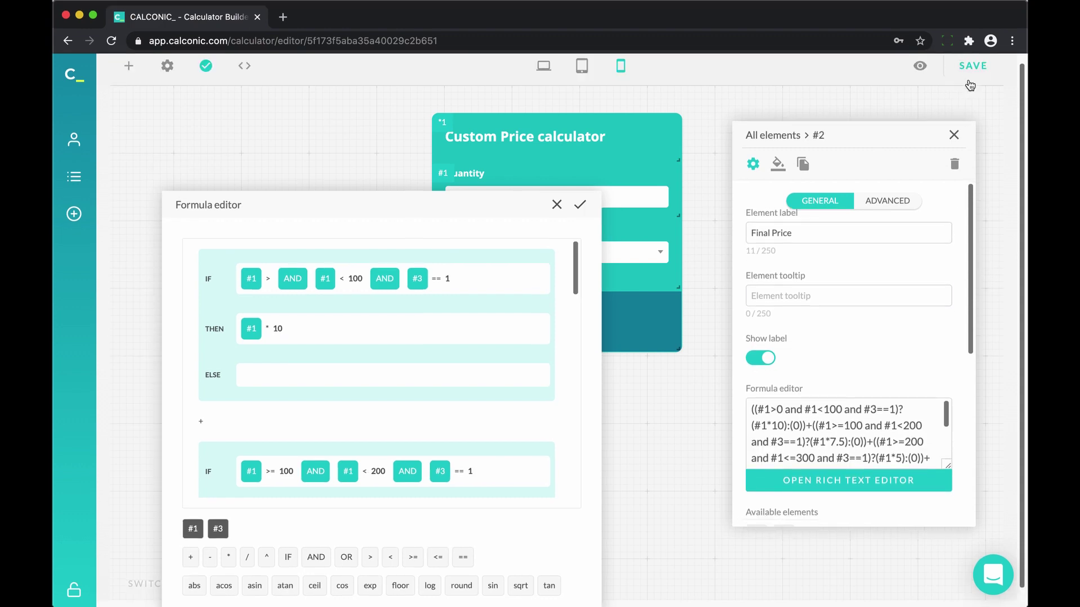
{"action": "left_click", "coordinate": [971, 68]}
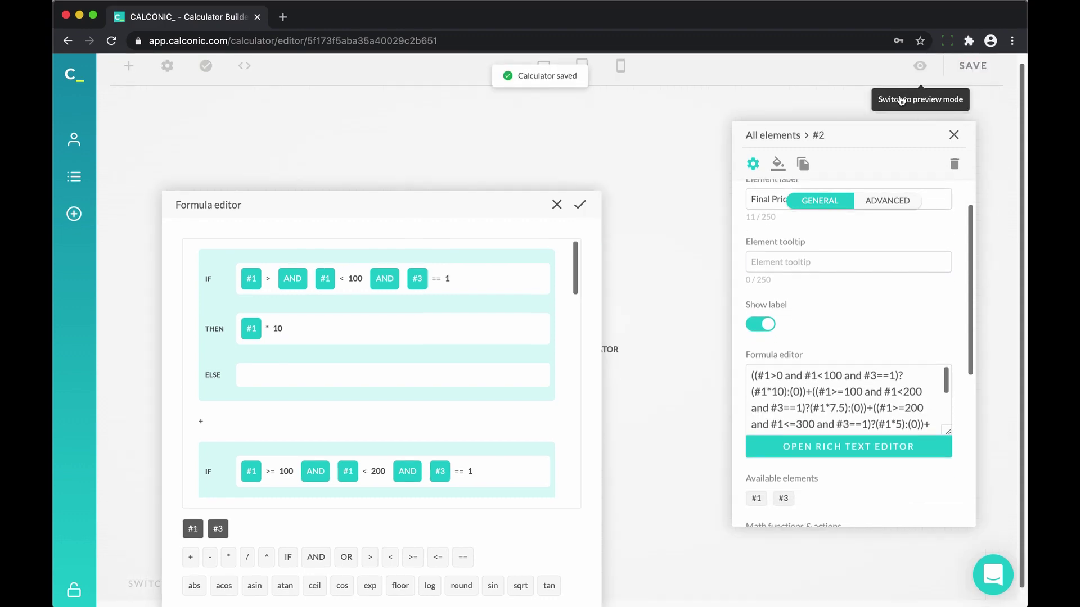
{"action": "left_click", "coordinate": [920, 65]}
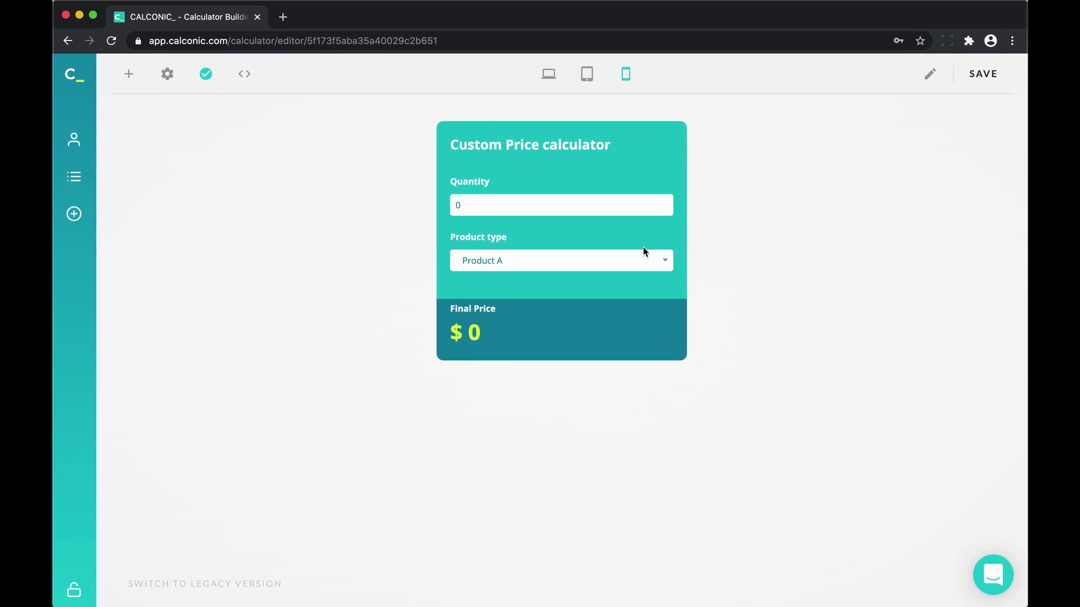
Test Quantity values with Products B and A, ending at 150 with Product A for $1125
{"action": "left_click", "coordinate": [570, 206]}
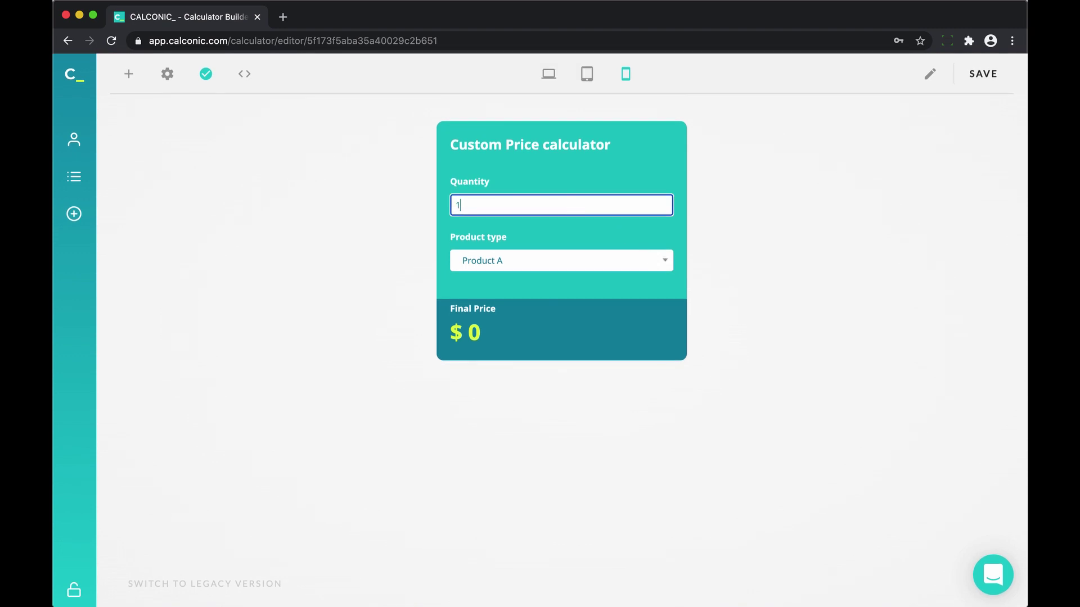
{"action": "left_click", "coordinate": [605, 260]}
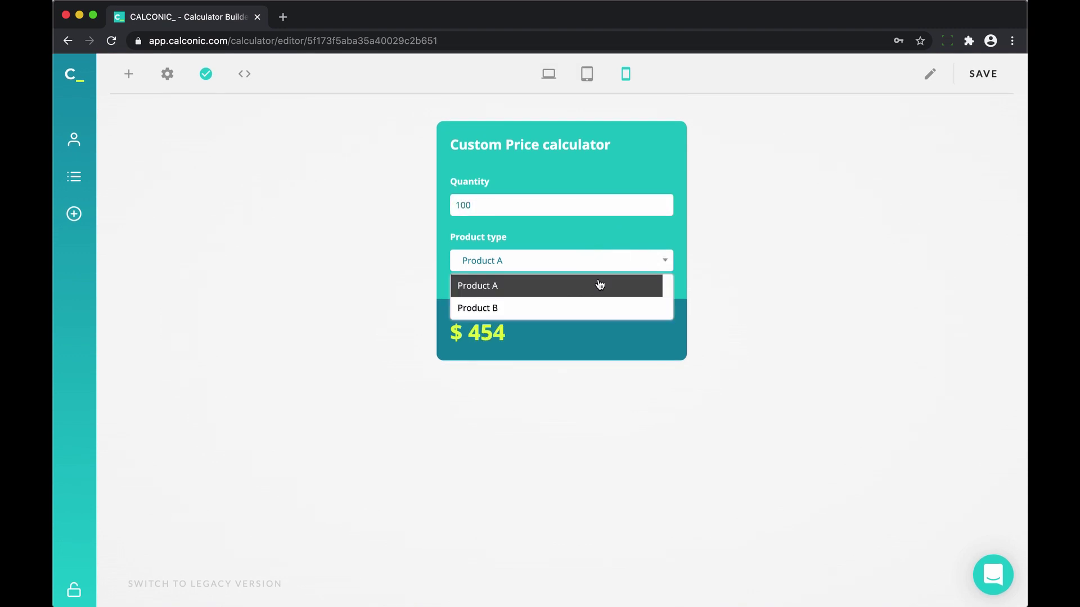
{"action": "left_click", "coordinate": [613, 307]}
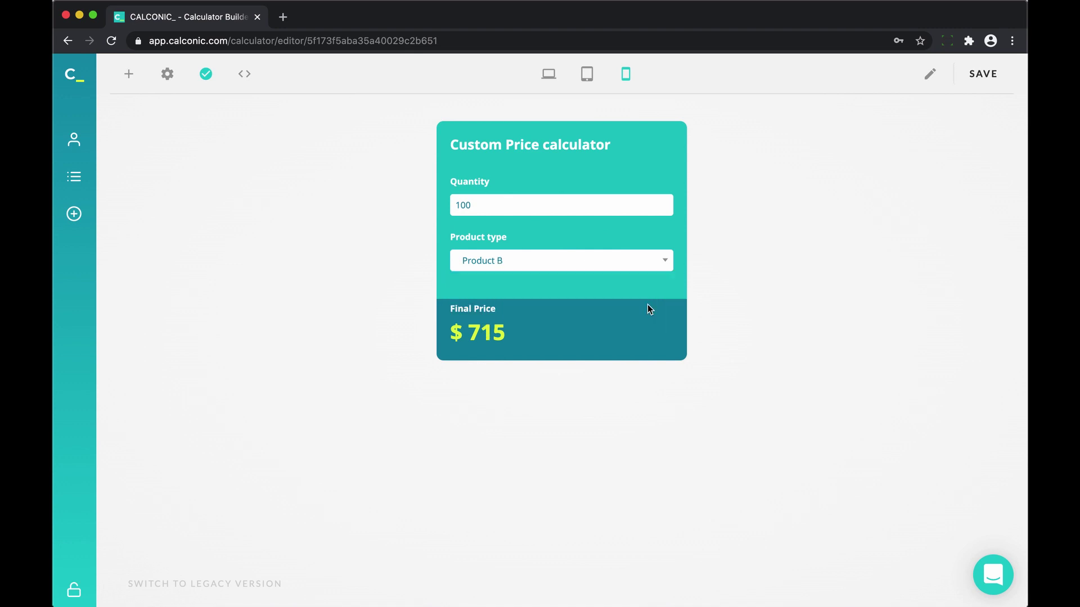
{"action": "left_click", "coordinate": [545, 204]}
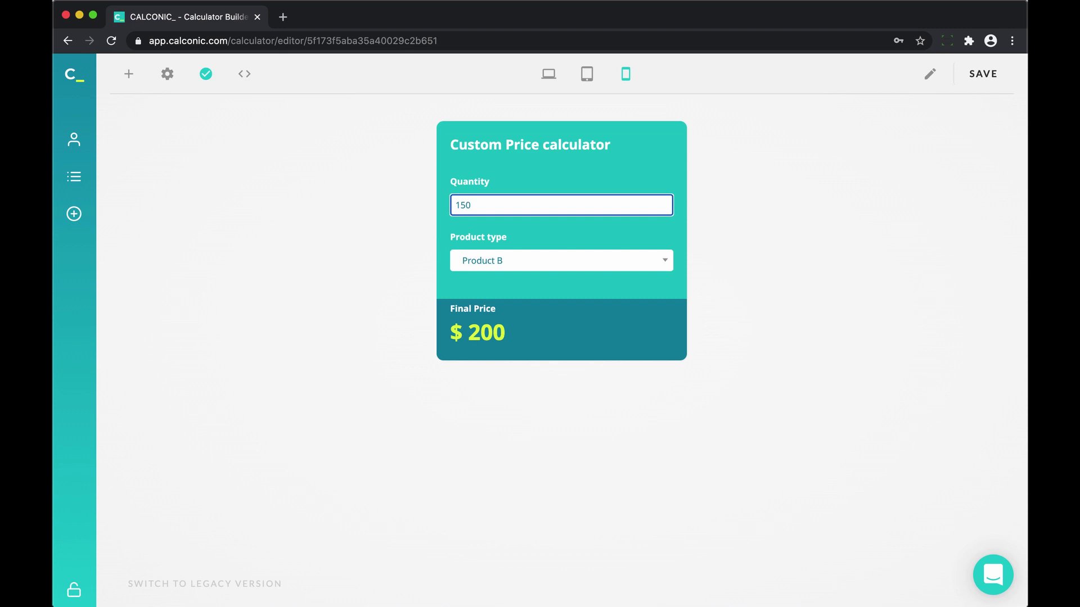
{"action": "key", "text": "Tab"}
{"action": "left_click", "coordinate": [657, 265]}
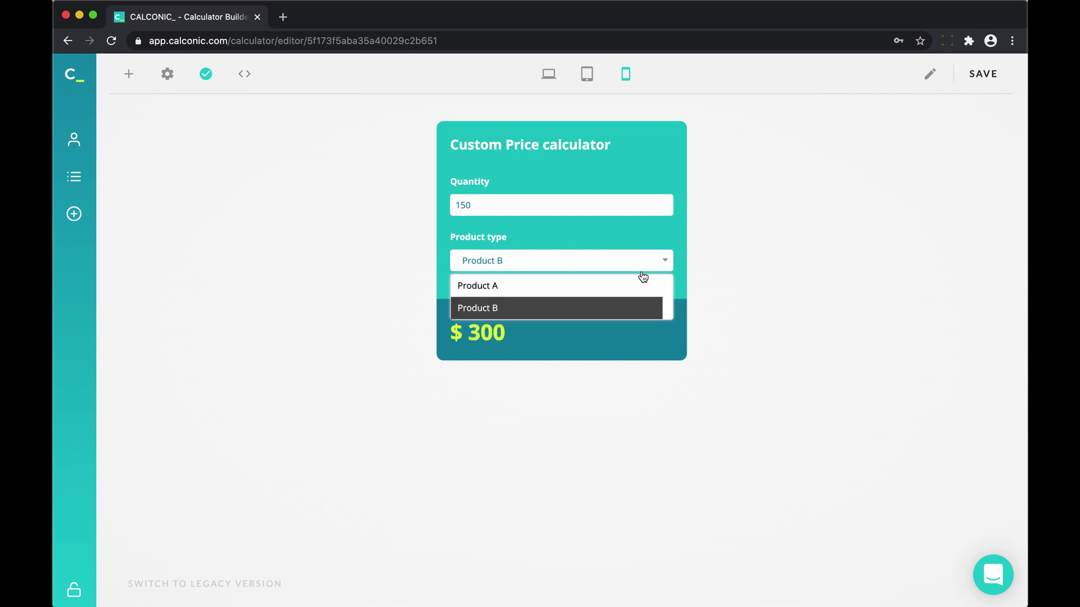
{"action": "left_click", "coordinate": [639, 285]}
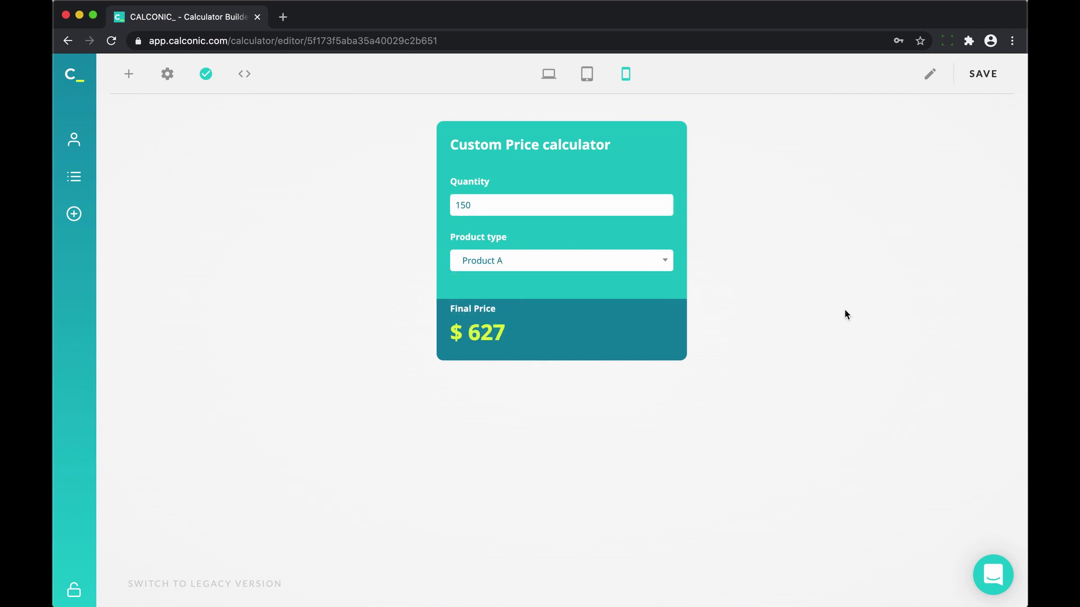
Return to the editor, open the Final Price element, and select its whole formula text
{"action": "left_click", "coordinate": [929, 78]}
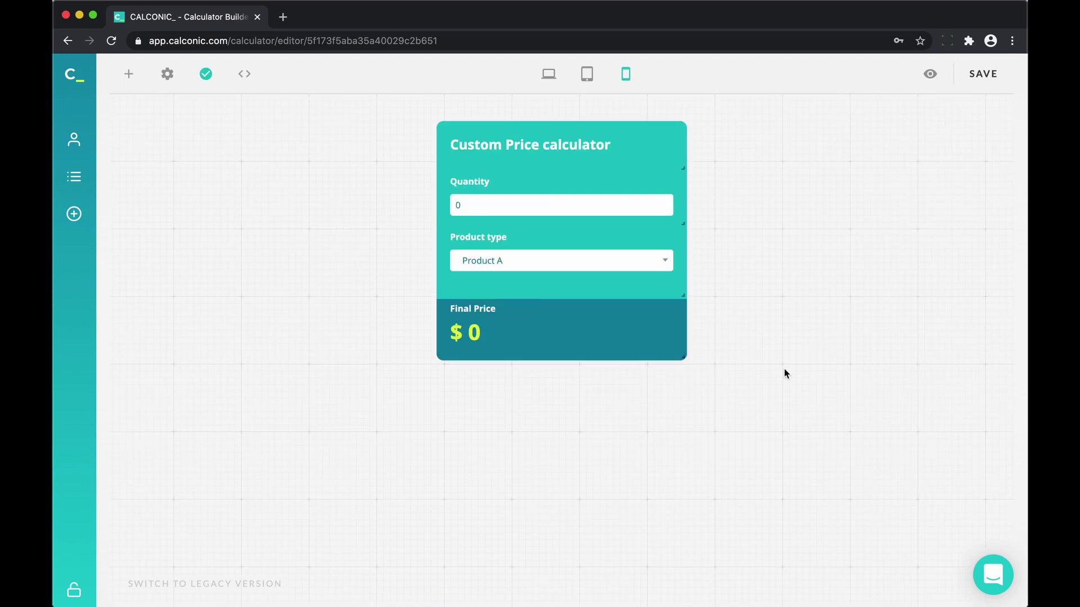
{"action": "left_click", "coordinate": [572, 332]}
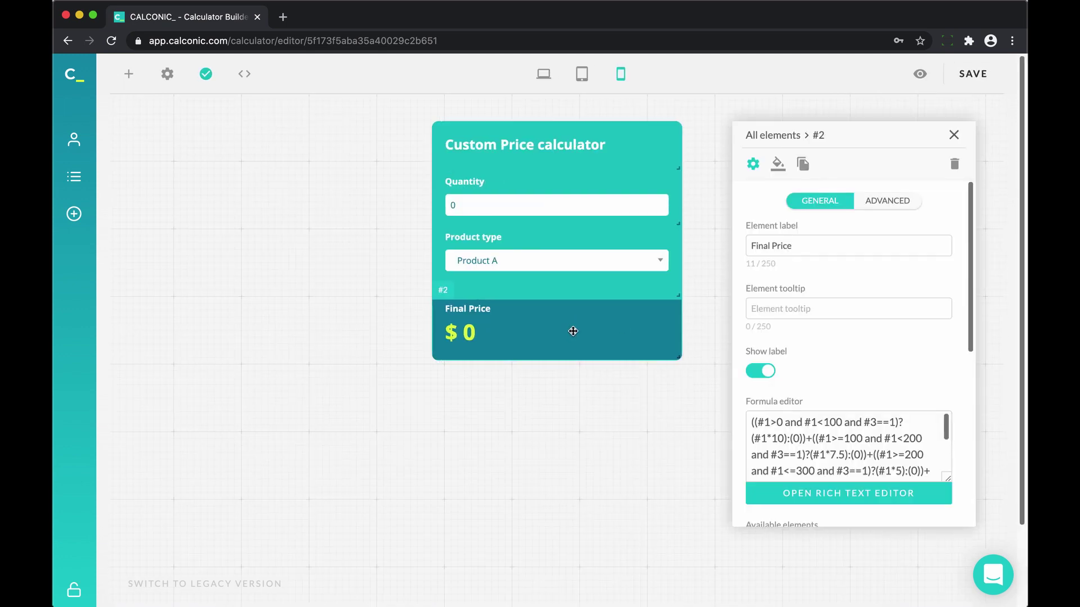
{"action": "left_click", "coordinate": [758, 424]}
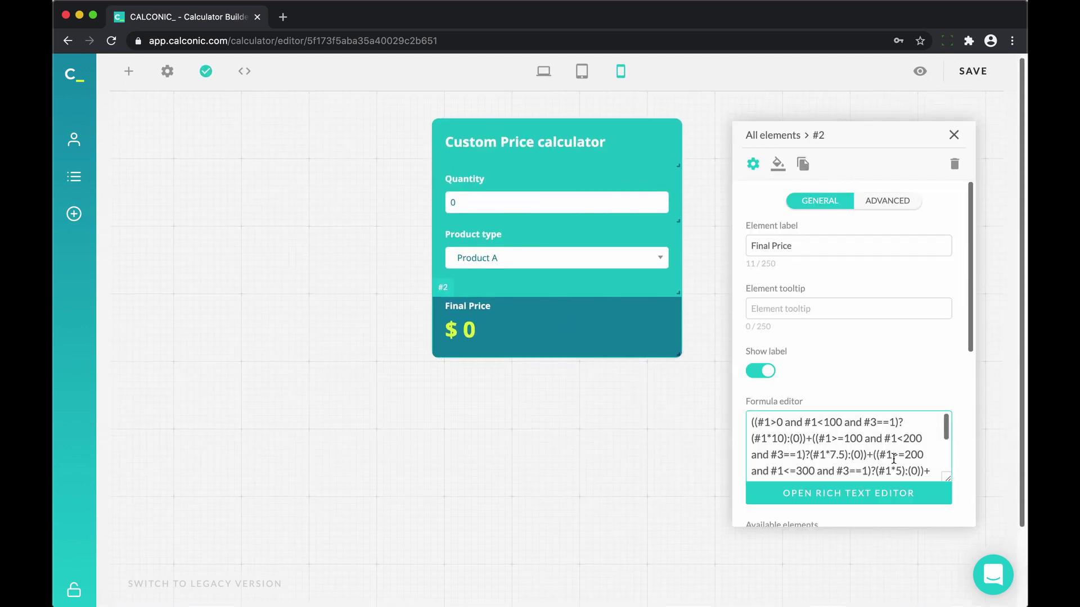
{"action": "scroll", "coordinate": [894, 458], "scroll_direction": "down", "scroll_amount": 1}
{"action": "scroll", "coordinate": [844, 455], "scroll_direction": "up", "scroll_amount": 1}
{"action": "scroll", "coordinate": [838, 454], "scroll_direction": "down", "scroll_amount": 5}
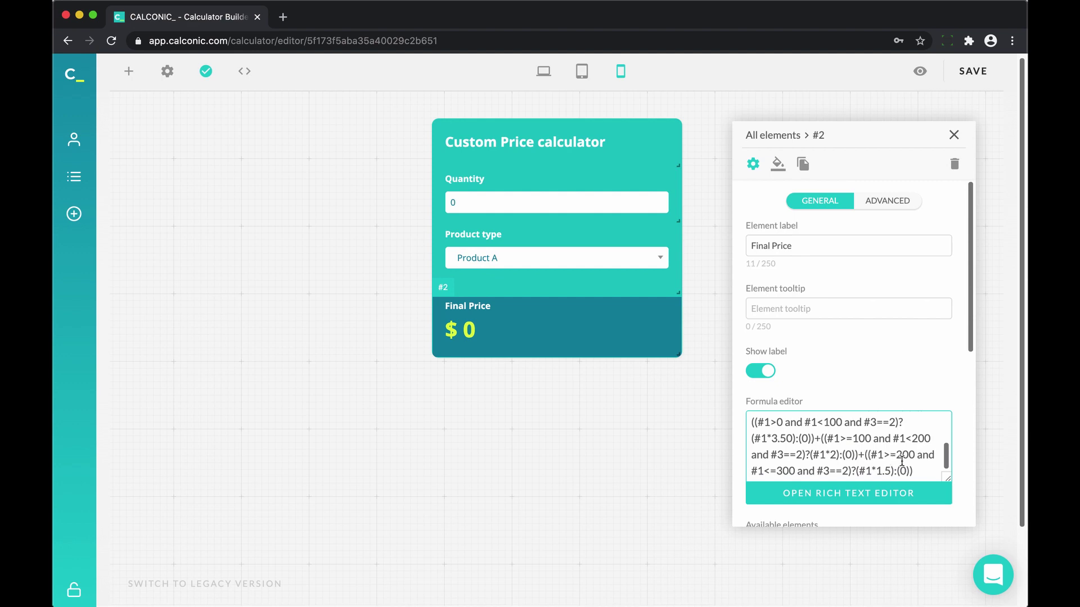
{"action": "left_click_drag", "start_coordinate": [912, 470], "coordinate": [740, 409]}
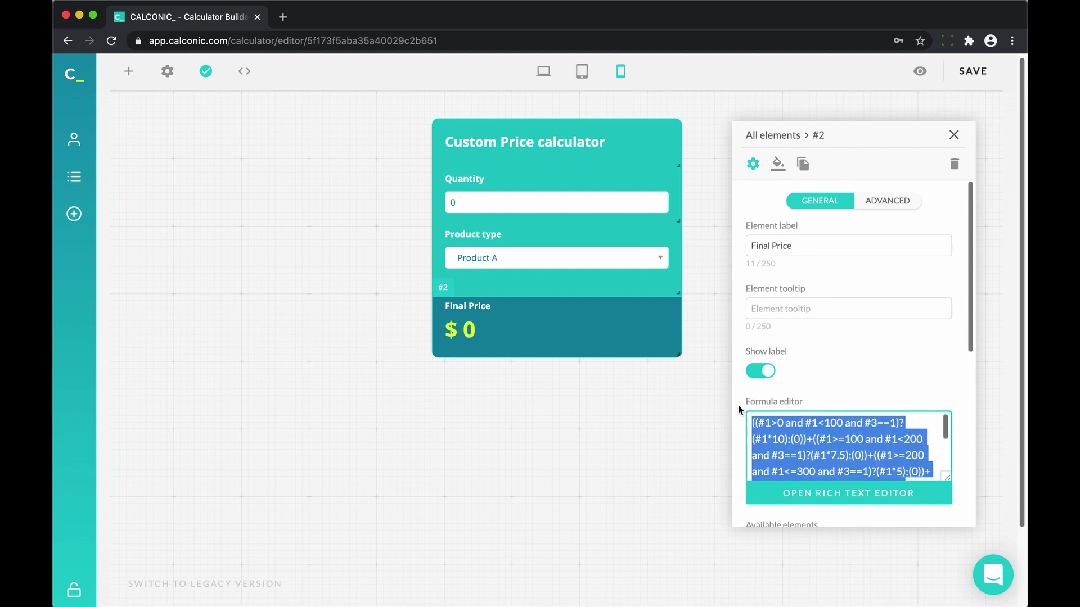
{"action": "left_click", "coordinate": [890, 385]}
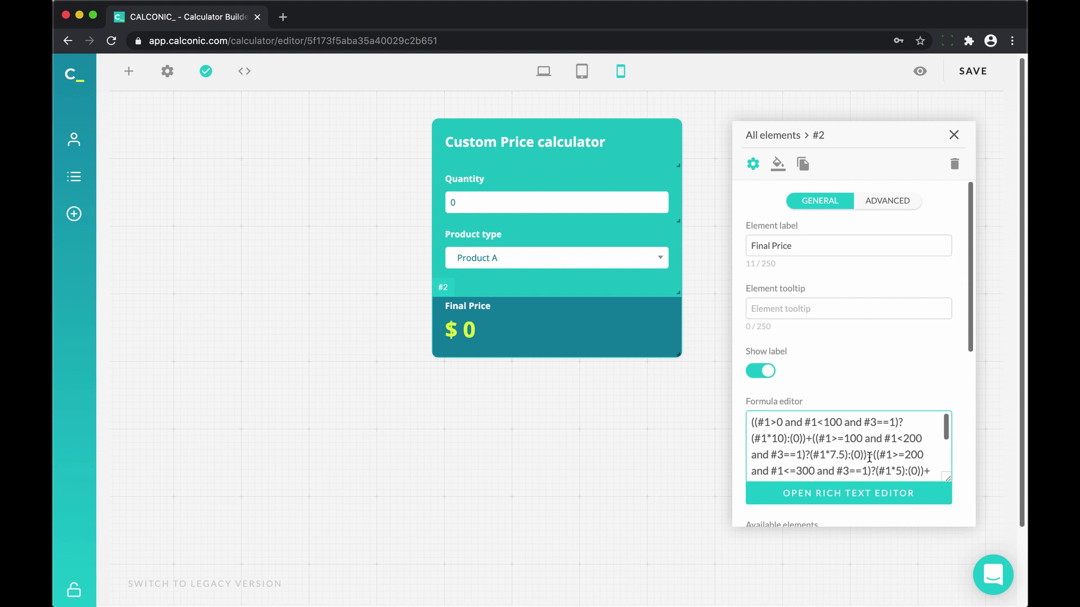
{"action": "key", "text": "XF86AudioMute"}
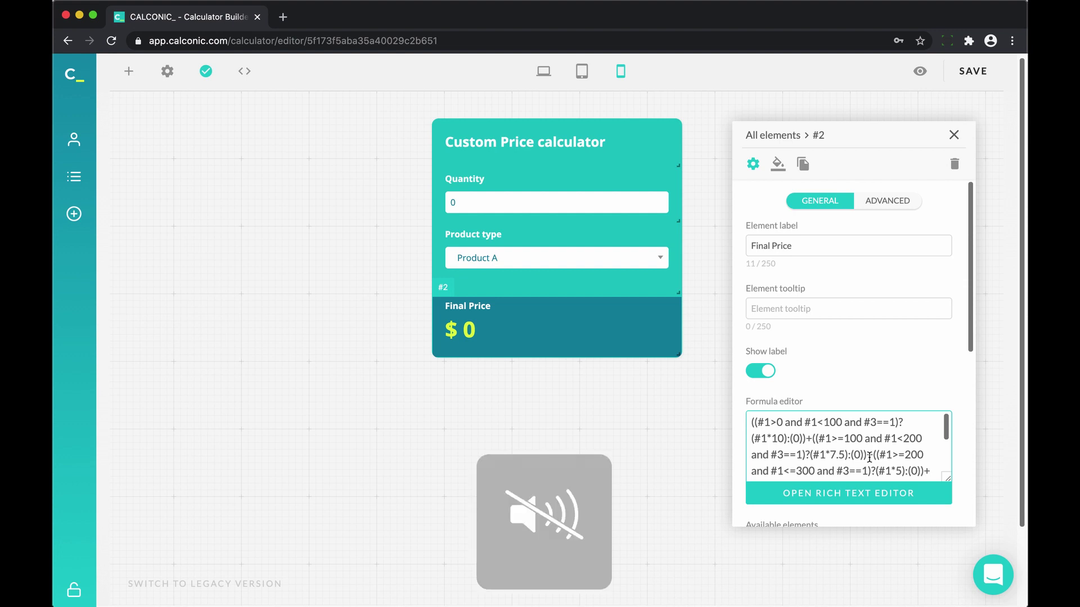
{"action": "key", "text": "XF86AudioRaiseVolume"}
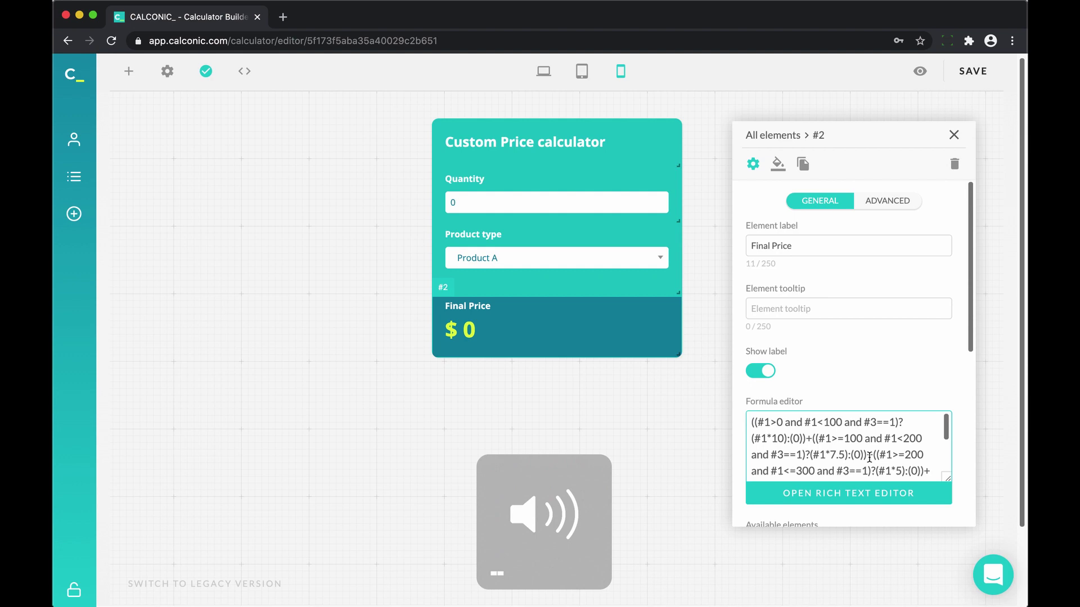